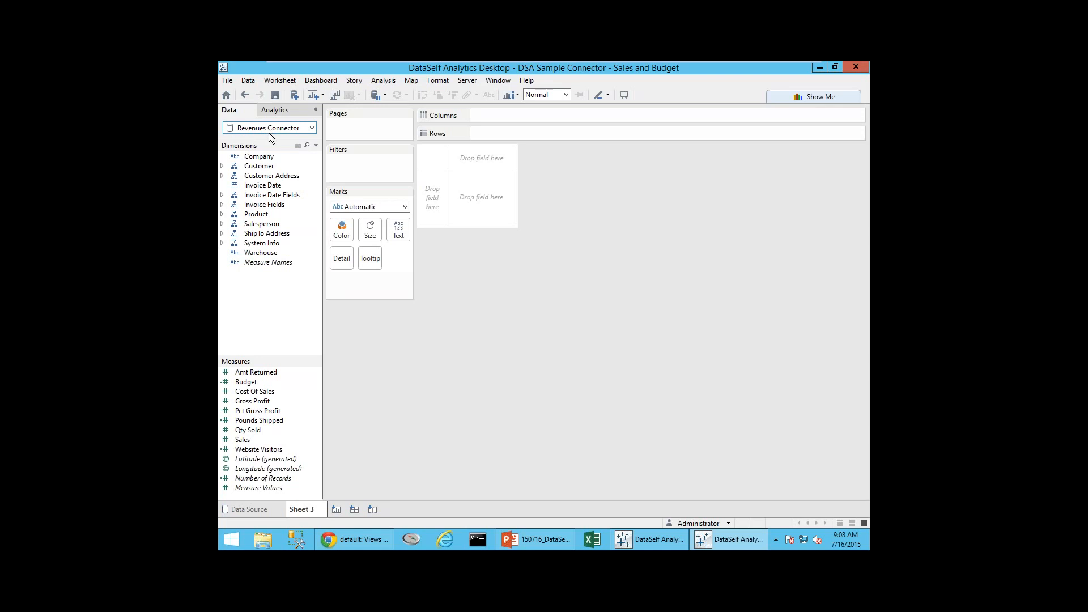
- Build a table of Sales with Customer Name as rows and the year of Invoice Date as columns
{"action": "left_click_drag", "start_coordinate": [243, 440], "coordinate": [479, 192]}
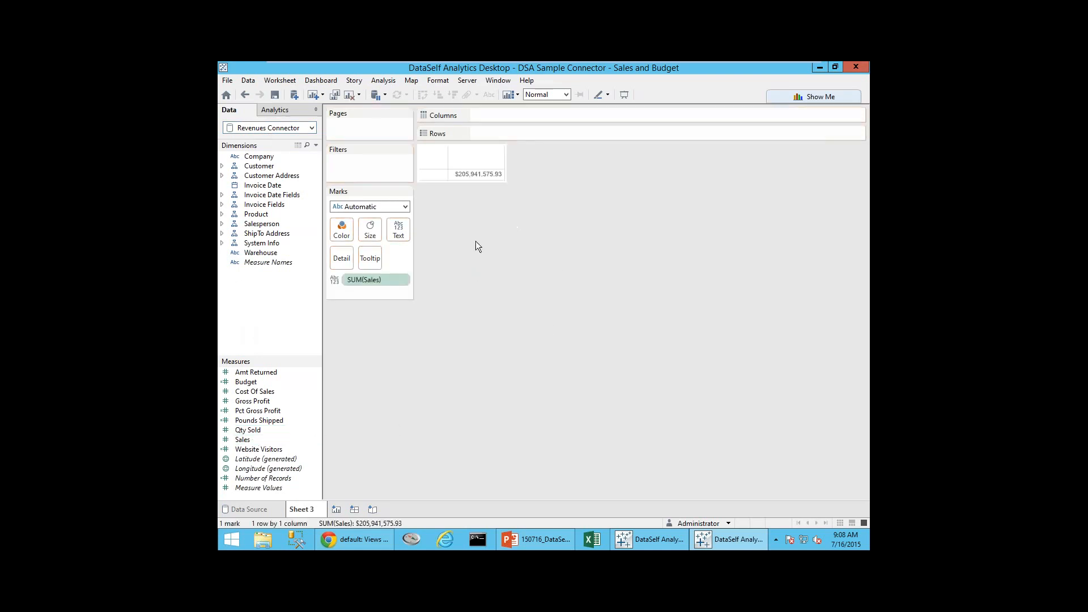
{"action": "left_click", "coordinate": [221, 166]}
{"action": "left_click_drag", "start_coordinate": [269, 215], "coordinate": [433, 175]}
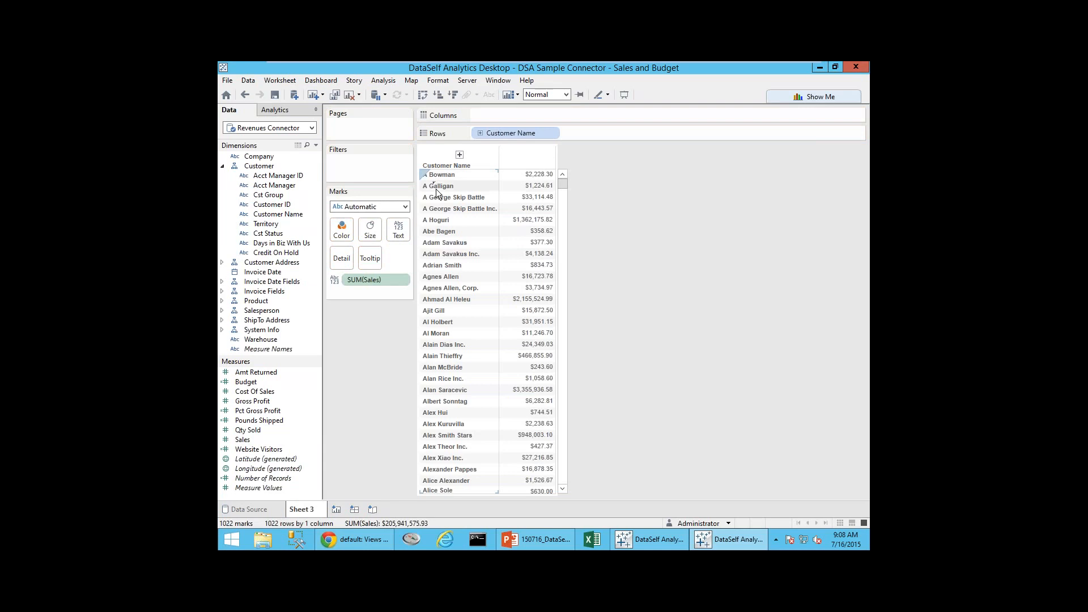
{"action": "mouse_move", "coordinate": [526, 196]}
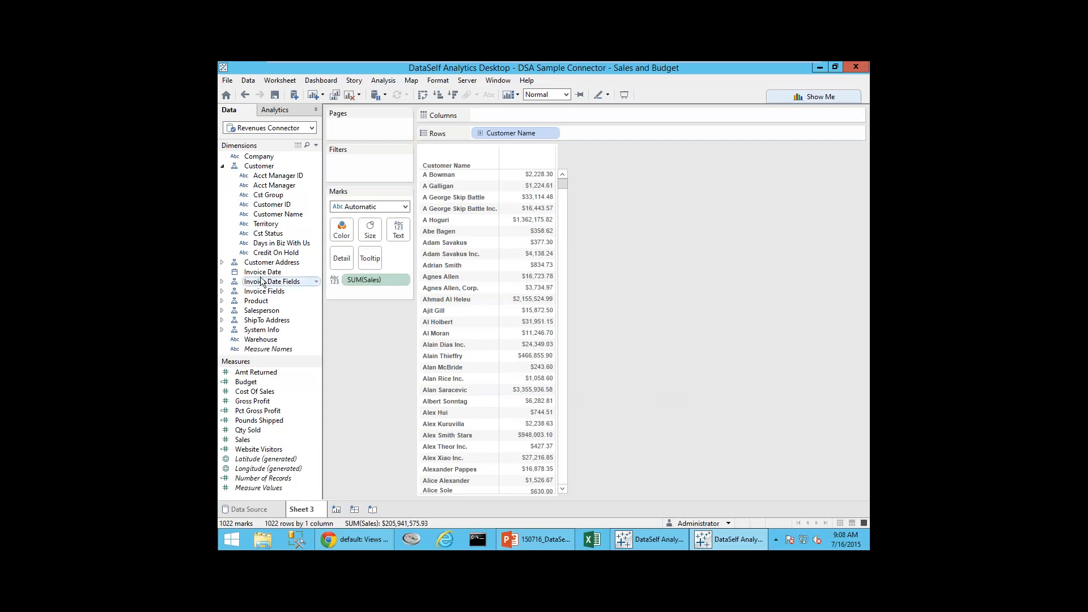
{"action": "left_click_drag", "start_coordinate": [263, 272], "coordinate": [499, 111]}
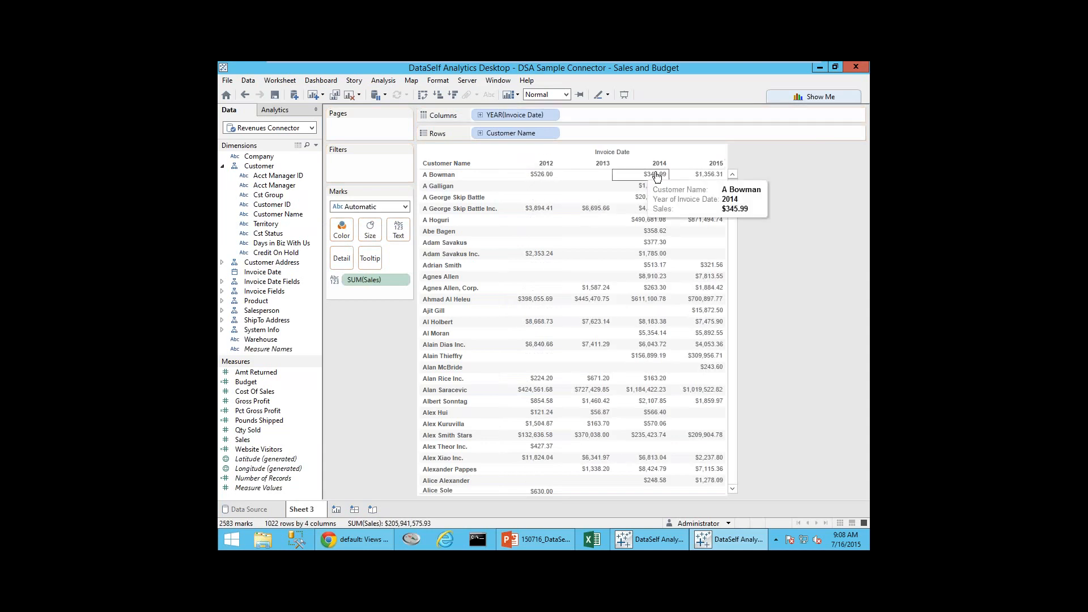
- Drill the Invoice Date columns down to quarters and months, and collapse the months back to quarters
{"action": "left_click", "coordinate": [480, 115]}
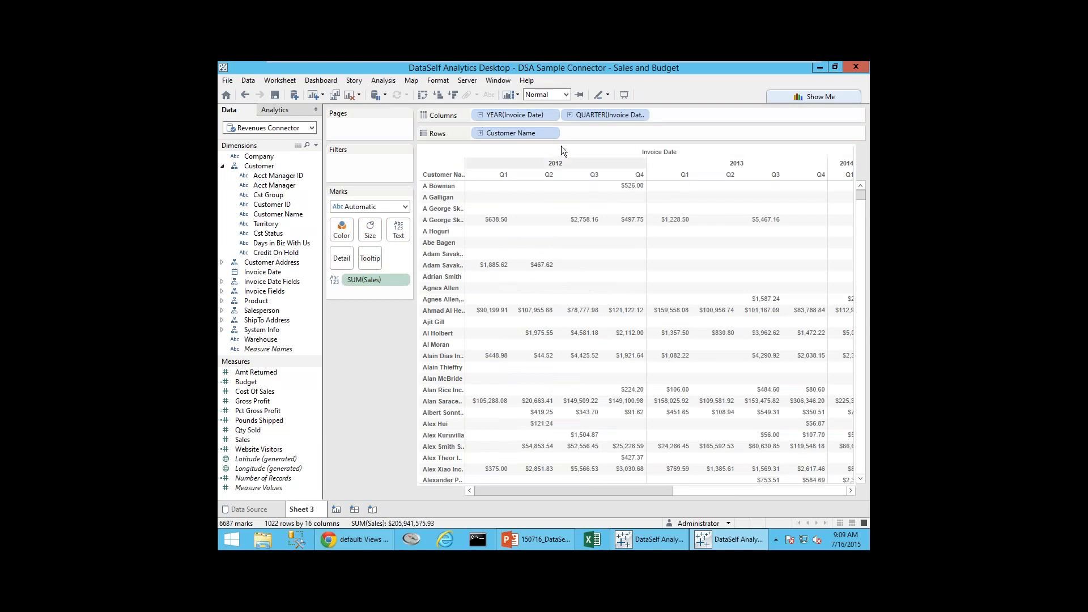
{"action": "left_click", "coordinate": [570, 116]}
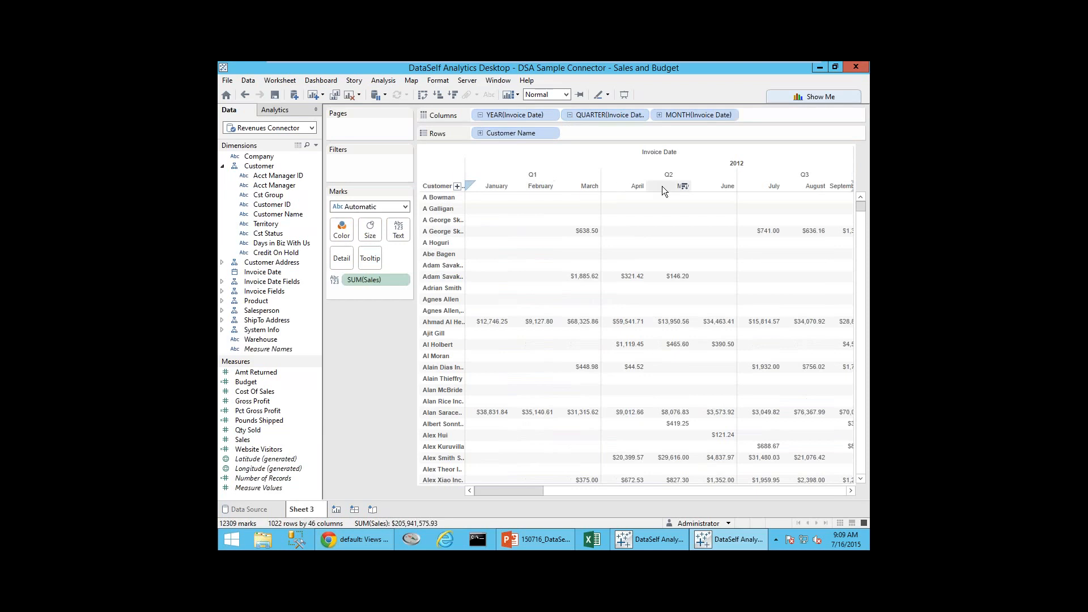
{"action": "left_click", "coordinate": [569, 115]}
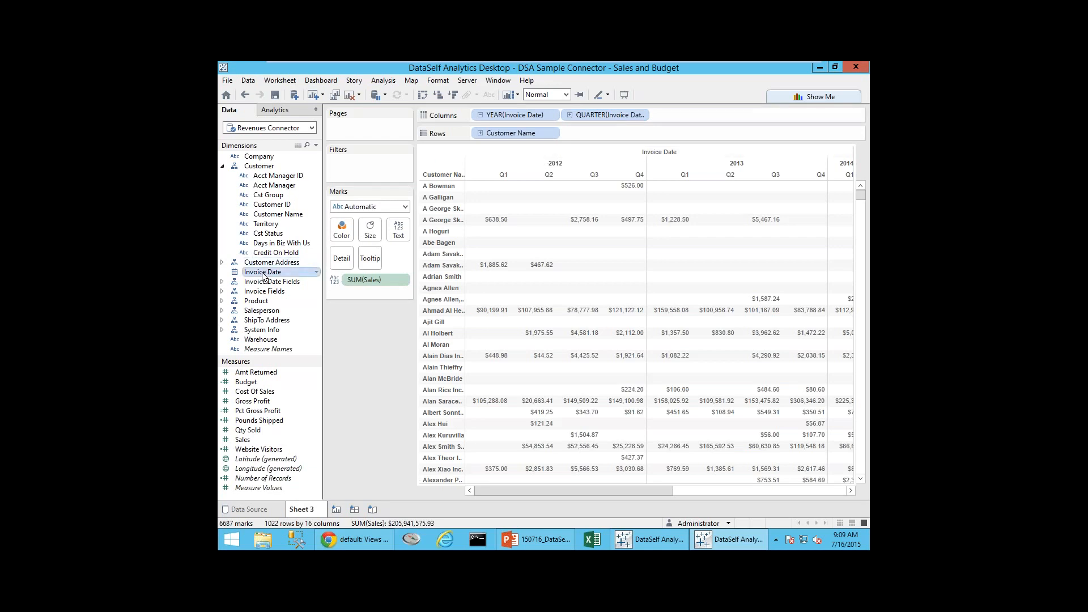
- Filter Invoice Date with a relative date set to This quarter, and show it as a quick filter
{"action": "left_click_drag", "start_coordinate": [264, 273], "coordinate": [359, 169]}
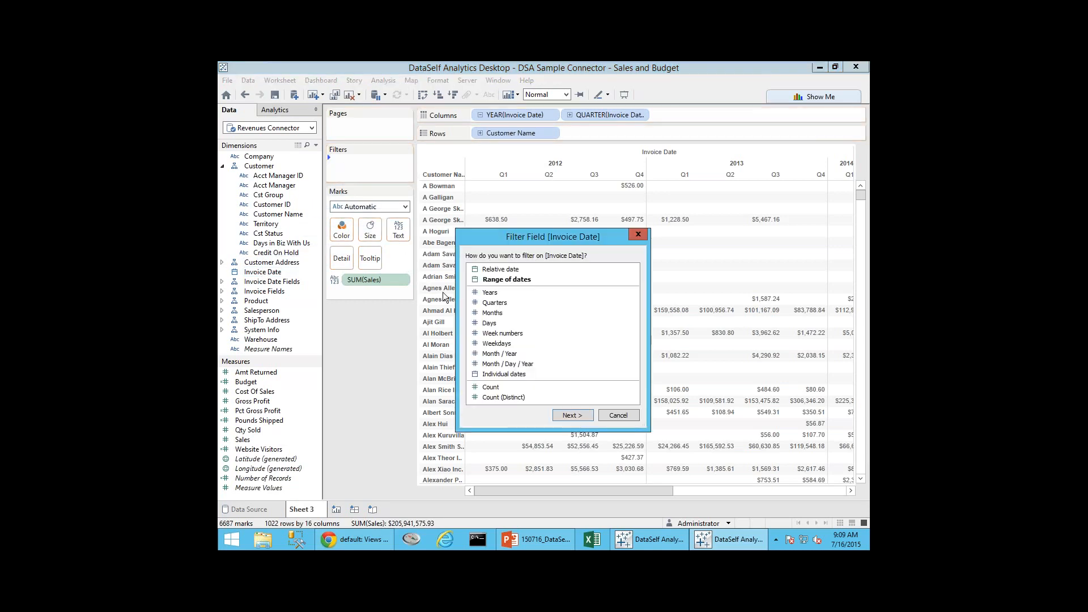
{"action": "left_click", "coordinate": [502, 268]}
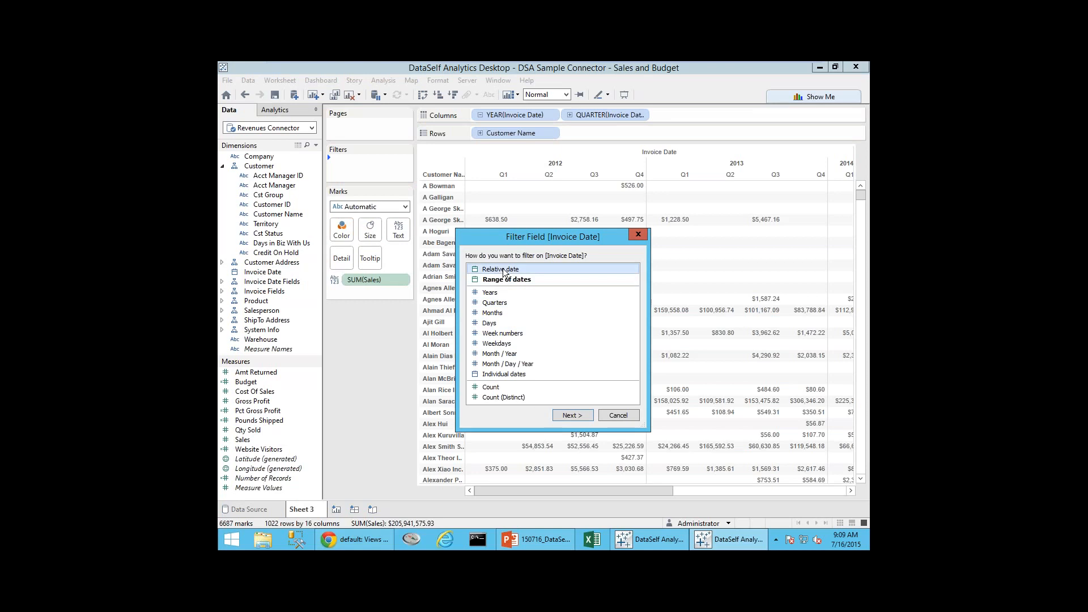
{"action": "left_click", "coordinate": [571, 415]}
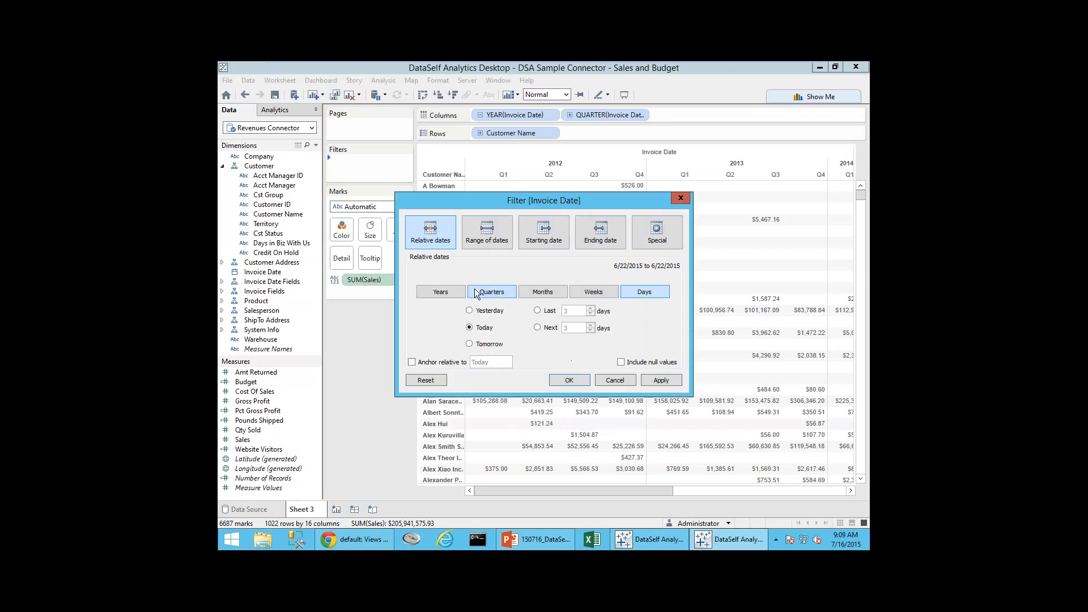
{"action": "left_click", "coordinate": [504, 293]}
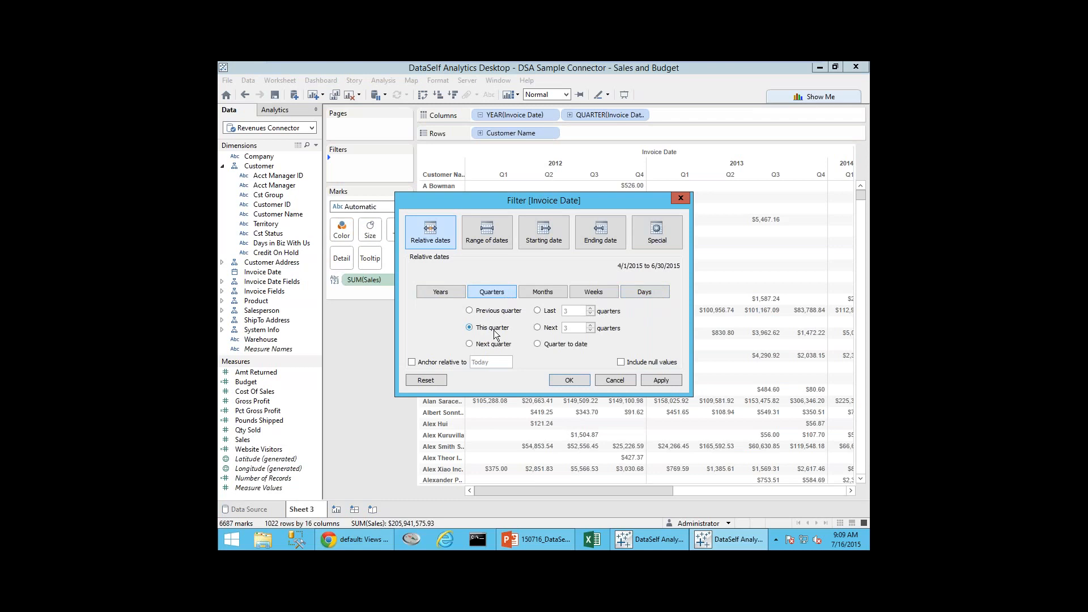
{"action": "left_click", "coordinate": [563, 381]}
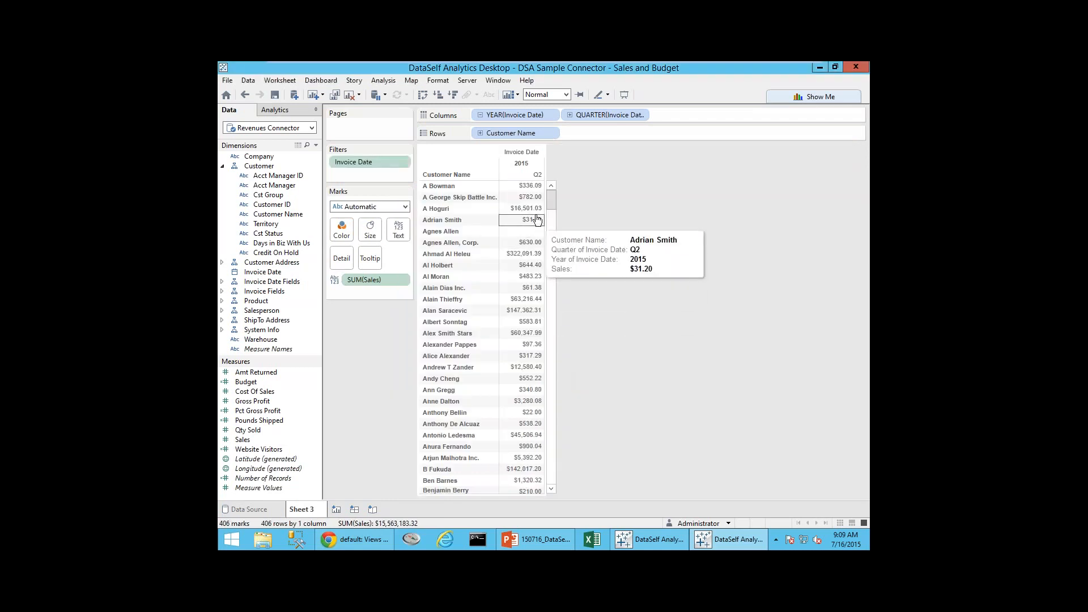
{"action": "left_click", "coordinate": [403, 163]}
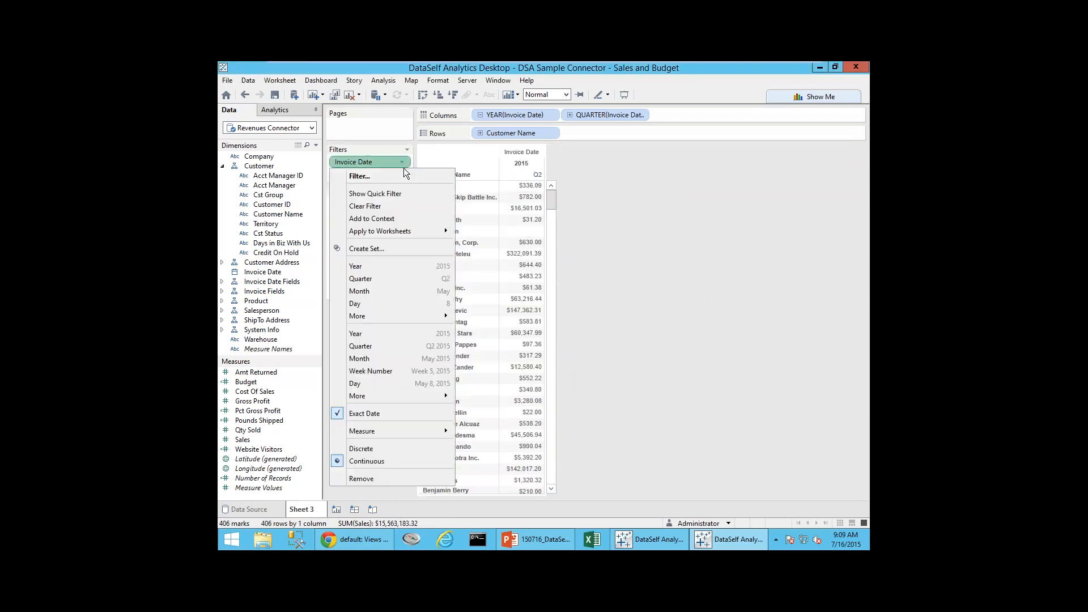
{"action": "left_click", "coordinate": [396, 192]}
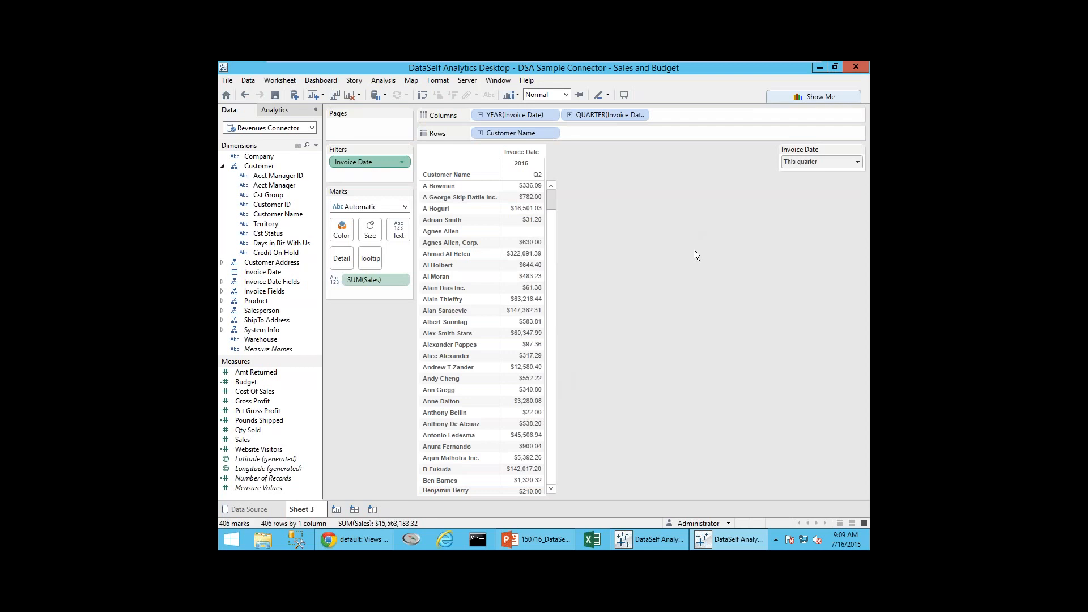
- Try the previous quarter and the last 3 quarters in the Invoice Date quick filter, and return it to This quarter
{"action": "left_click", "coordinate": [857, 163]}
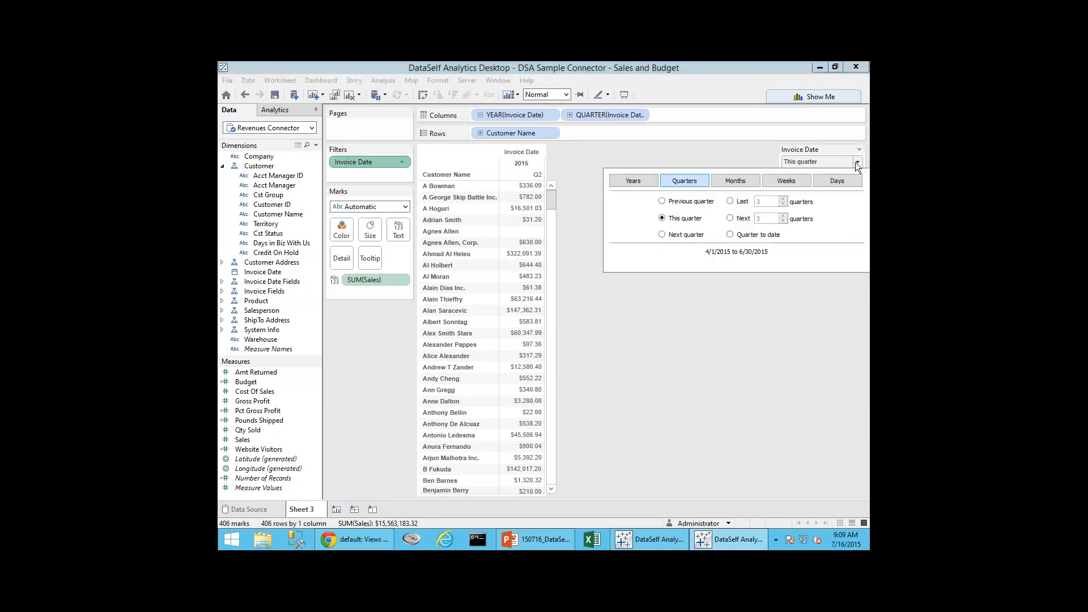
{"action": "left_click", "coordinate": [692, 203]}
{"action": "left_click", "coordinate": [742, 202]}
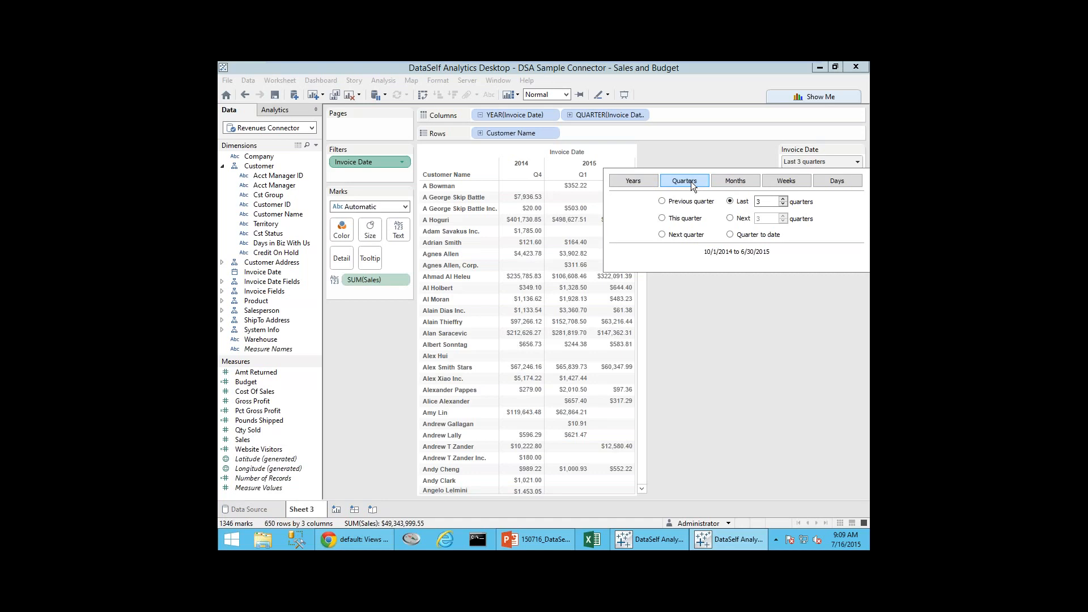
{"action": "left_click", "coordinate": [662, 218]}
{"action": "left_click", "coordinate": [674, 346]}
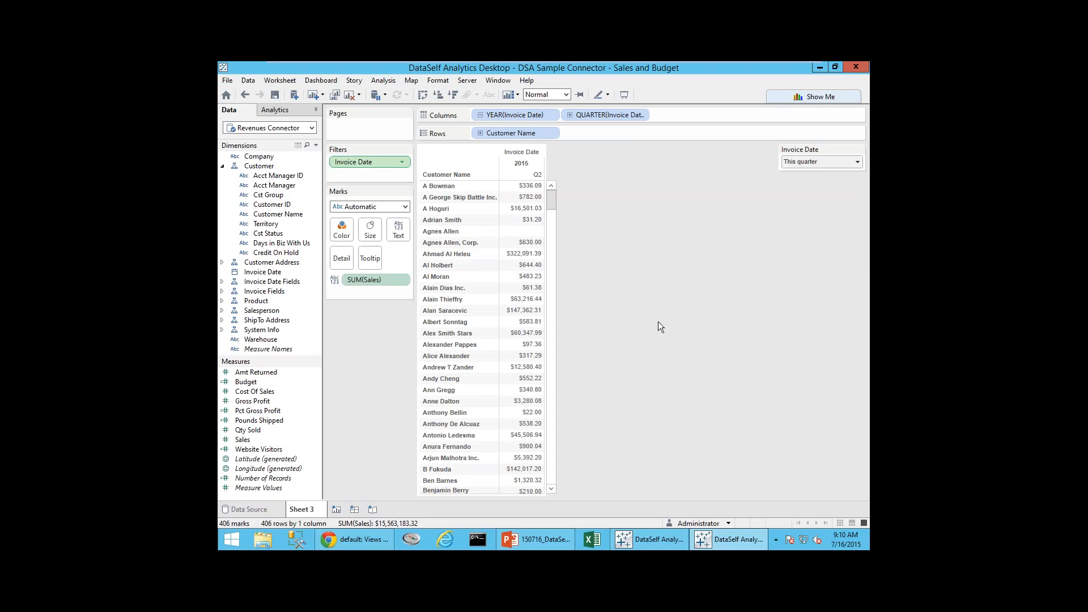
- Add Invoice No from the Invoice Fields to the rows after Customer Name, including all members
{"action": "left_click", "coordinate": [221, 291]}
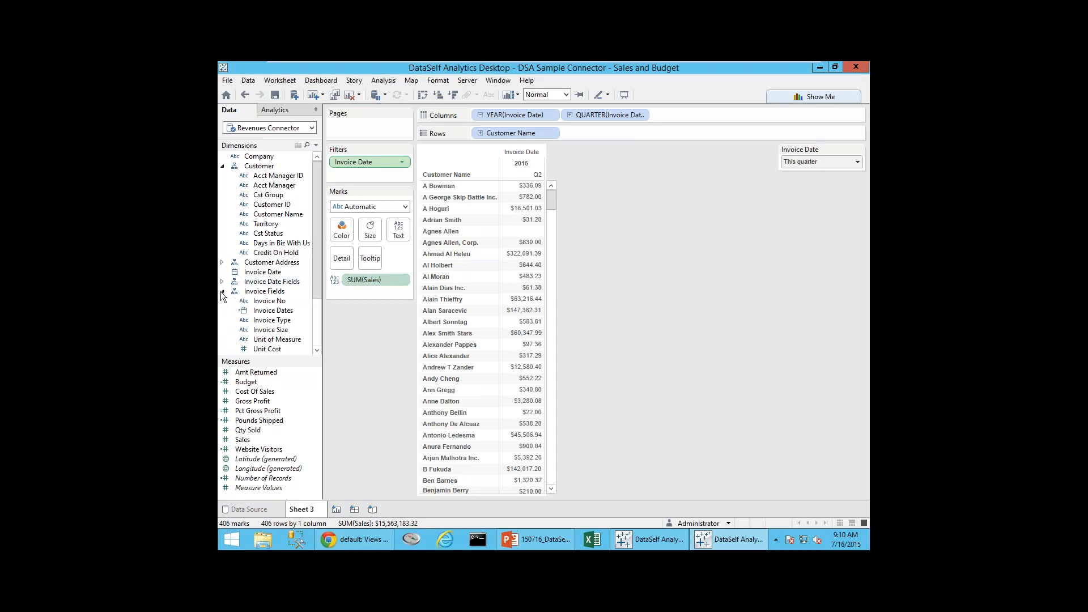
{"action": "mouse_move", "coordinate": [278, 305]}
{"action": "left_mouse_down"}
{"action": "mouse_move", "coordinate": [579, 151]}
{"action": "mouse_move", "coordinate": [561, 137]}
{"action": "left_mouse_up"}
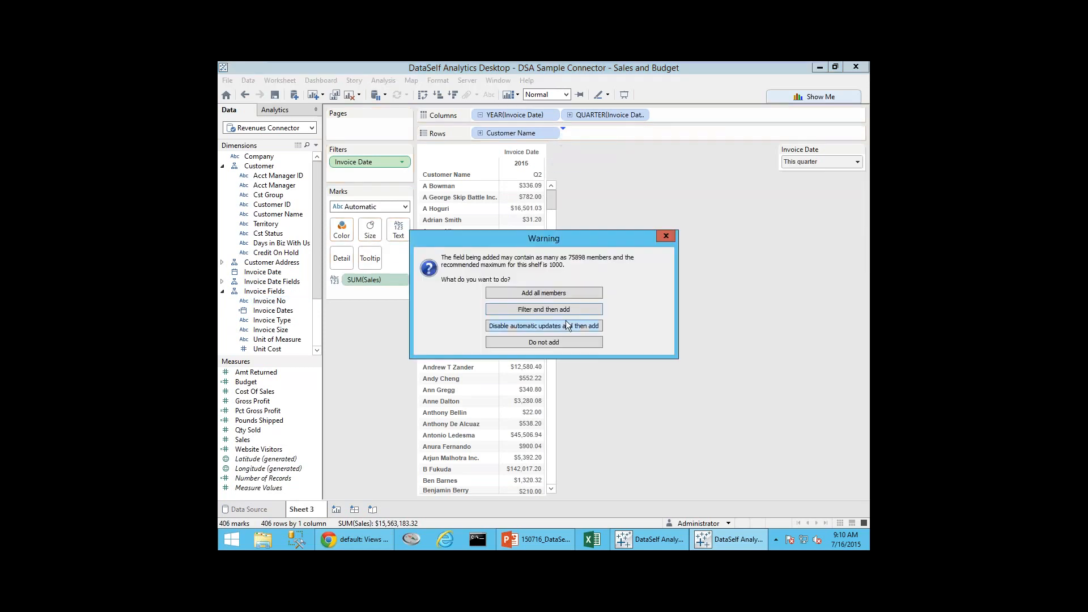
{"action": "left_click", "coordinate": [570, 294]}
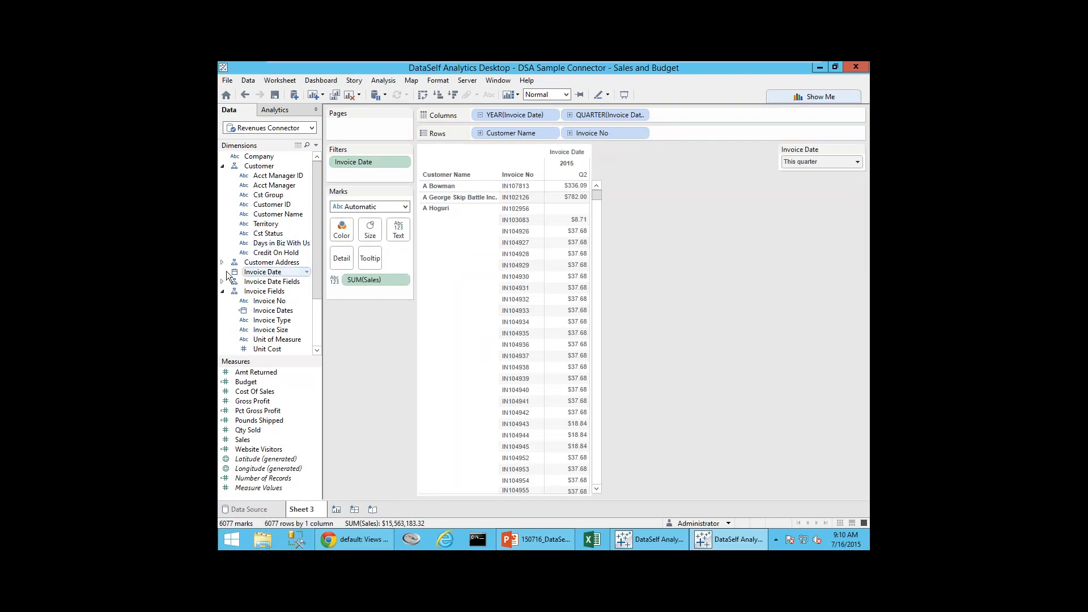
- Add the Product dimension to the rows after Invoice No, including all members
{"action": "left_click", "coordinate": [222, 292]}
{"action": "left_click", "coordinate": [222, 300]}
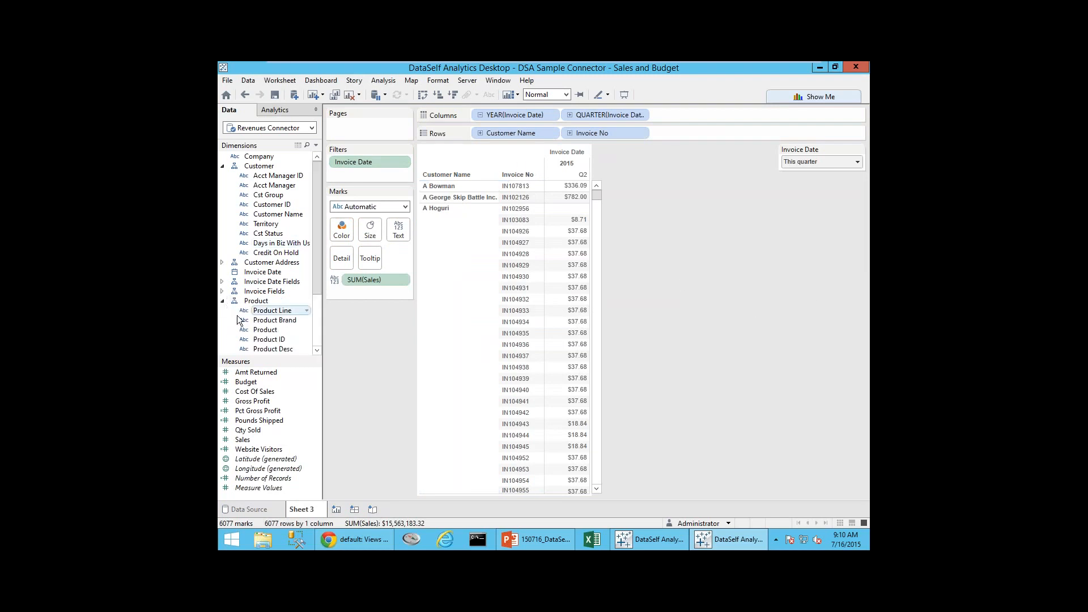
{"action": "left_click_drag", "start_coordinate": [265, 329], "coordinate": [667, 135]}
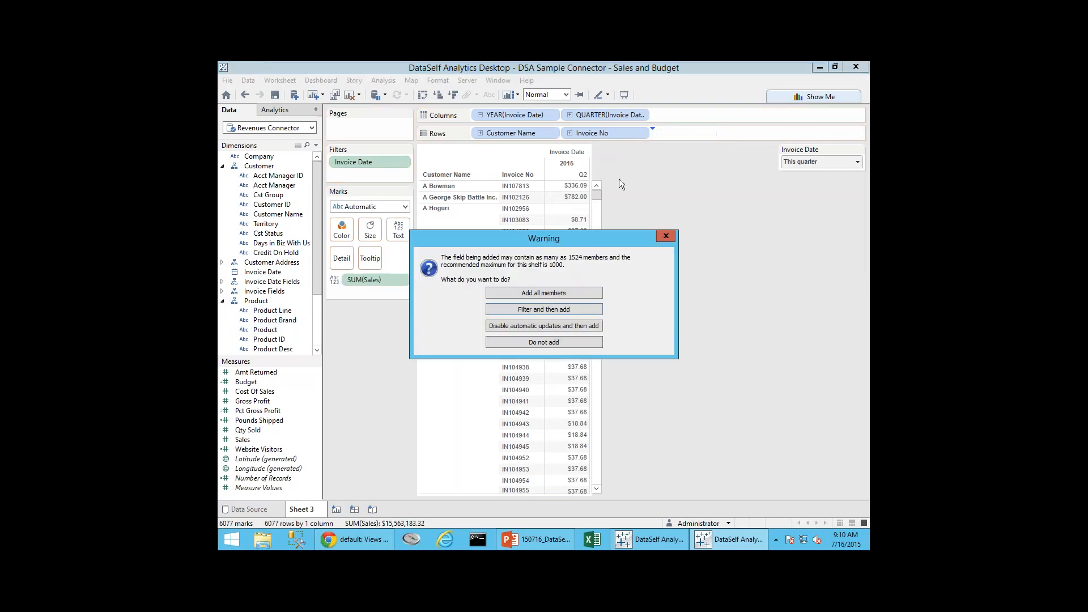
{"action": "left_click", "coordinate": [568, 292]}
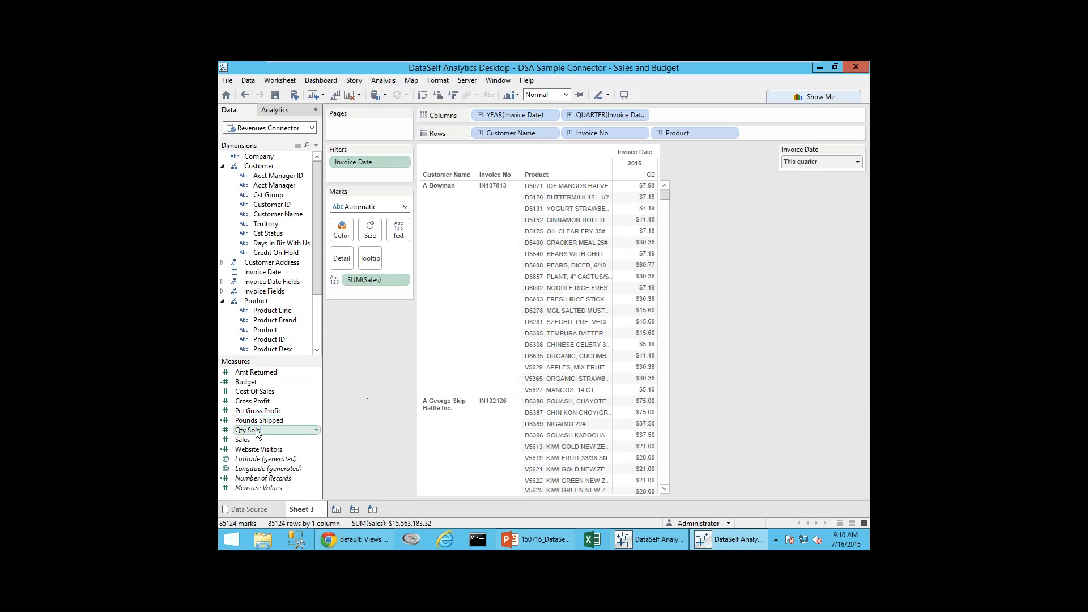
- Add Qty Sold to the table beside Sales with Measure Names placed after the quarter, and collapse the Customer and Product field groups
{"action": "left_click_drag", "start_coordinate": [248, 430], "coordinate": [650, 311]}
{"action": "left_click_drag", "start_coordinate": [540, 116], "coordinate": [742, 114]}
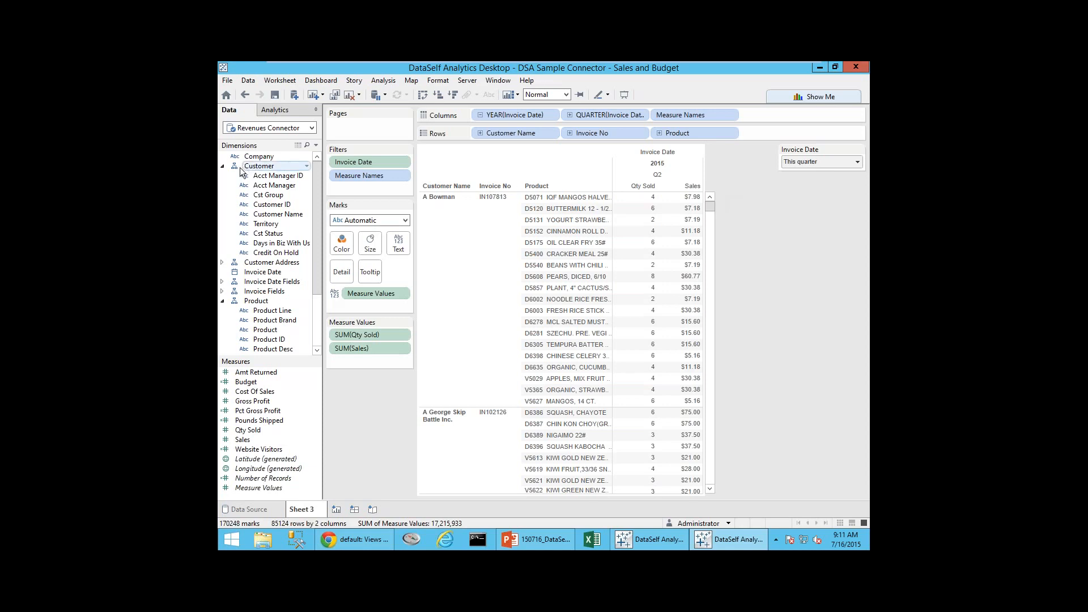
{"action": "left_click", "coordinate": [222, 166]}
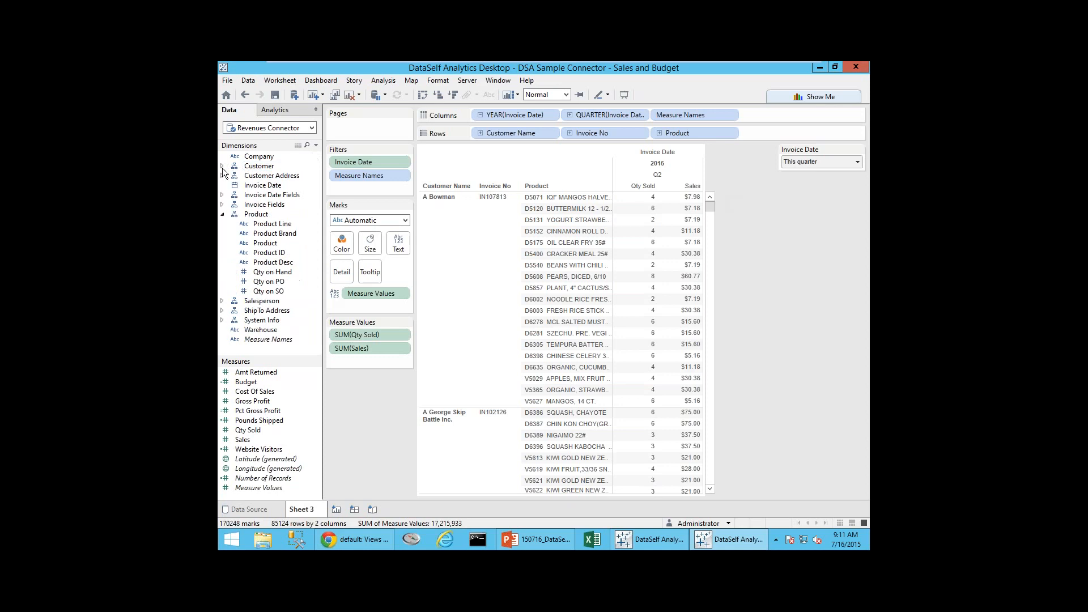
{"action": "left_click", "coordinate": [222, 214]}
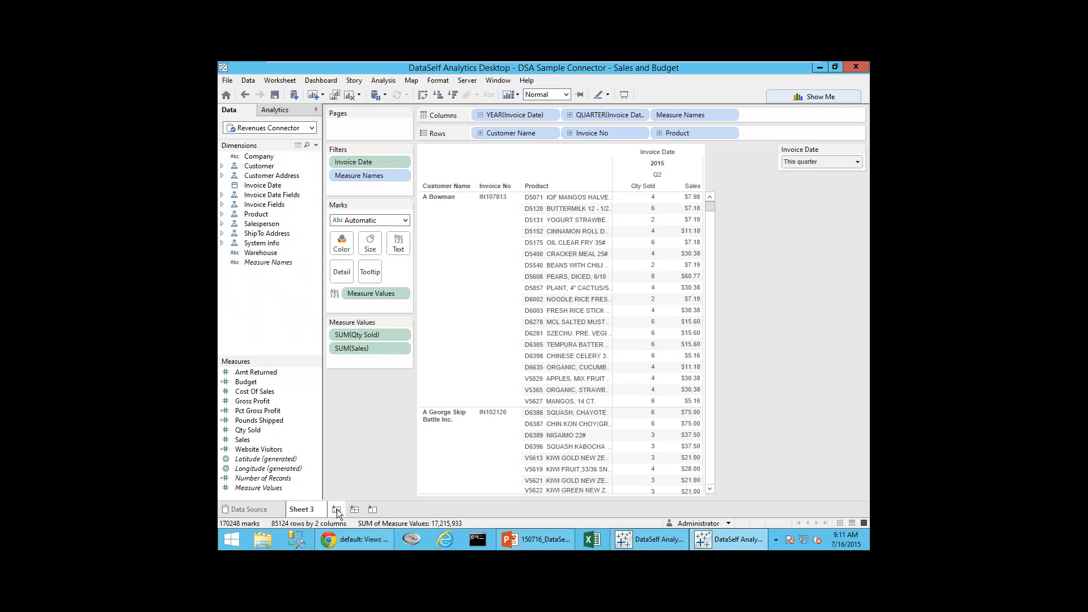
- Check the Product Demo agenda slide in PowerPoint, and return to the analytics workbook to create a new worksheet
{"action": "left_click", "coordinate": [549, 542]}
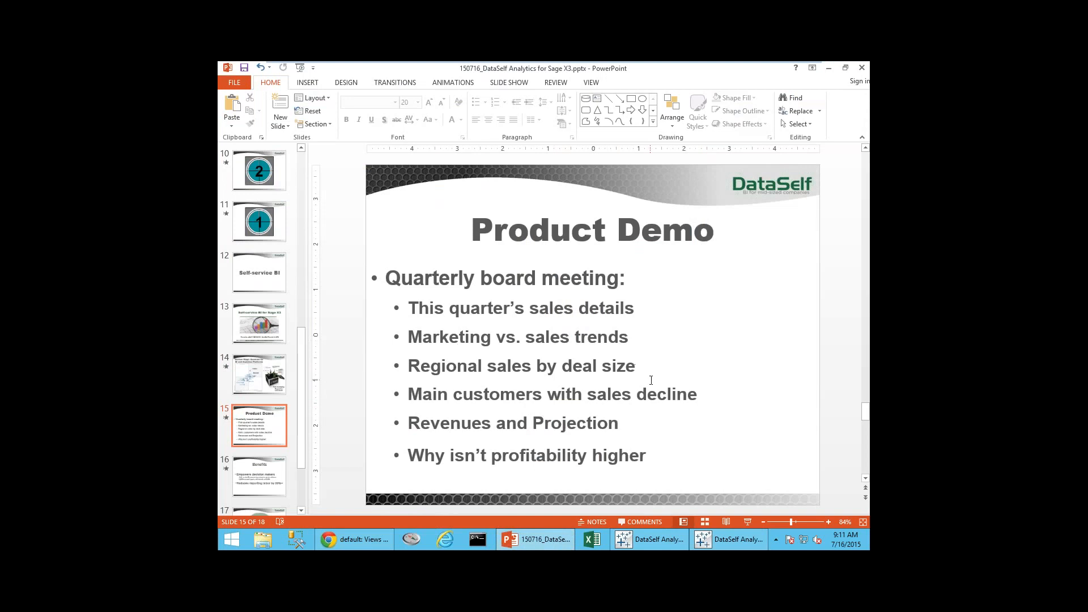
{"action": "left_click", "coordinate": [725, 541]}
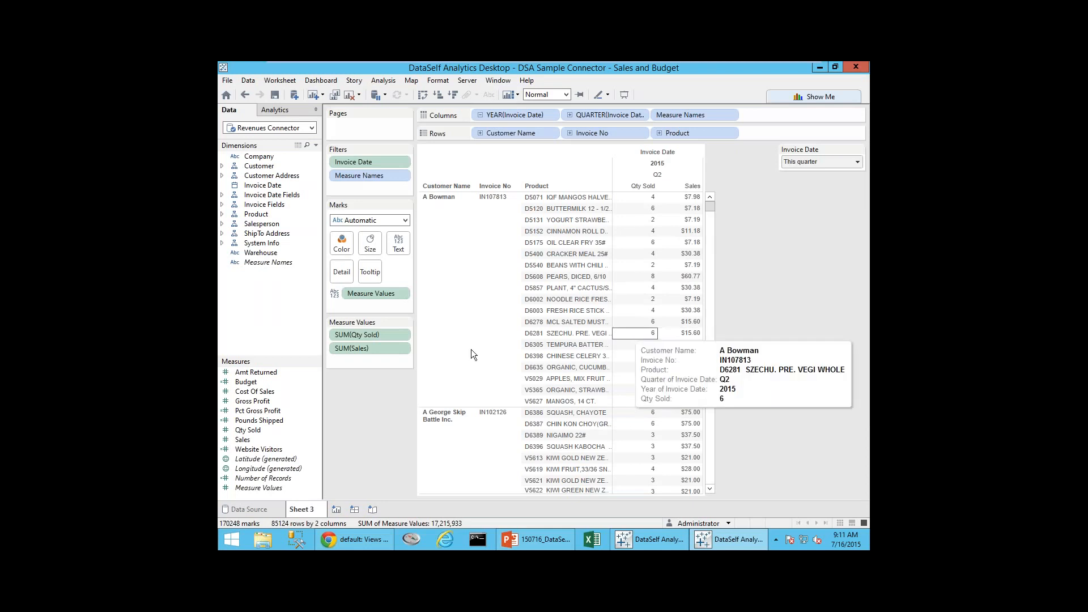
{"action": "left_click", "coordinate": [337, 508]}
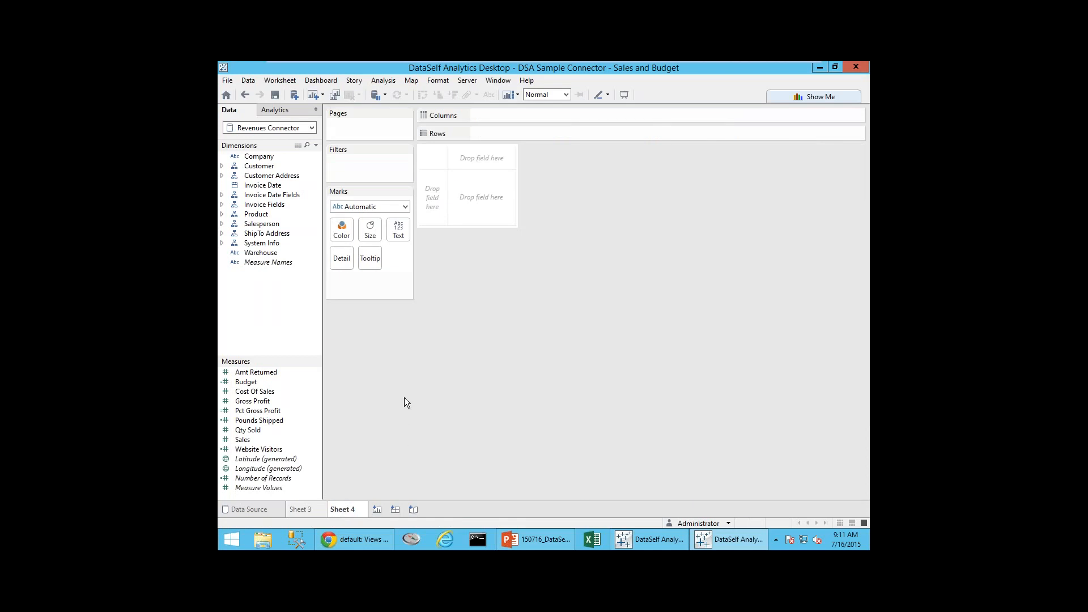
- Plot Sales as a line over Invoice Date, with the date set to continuous month and year
{"action": "double_click", "coordinate": [241, 440]}
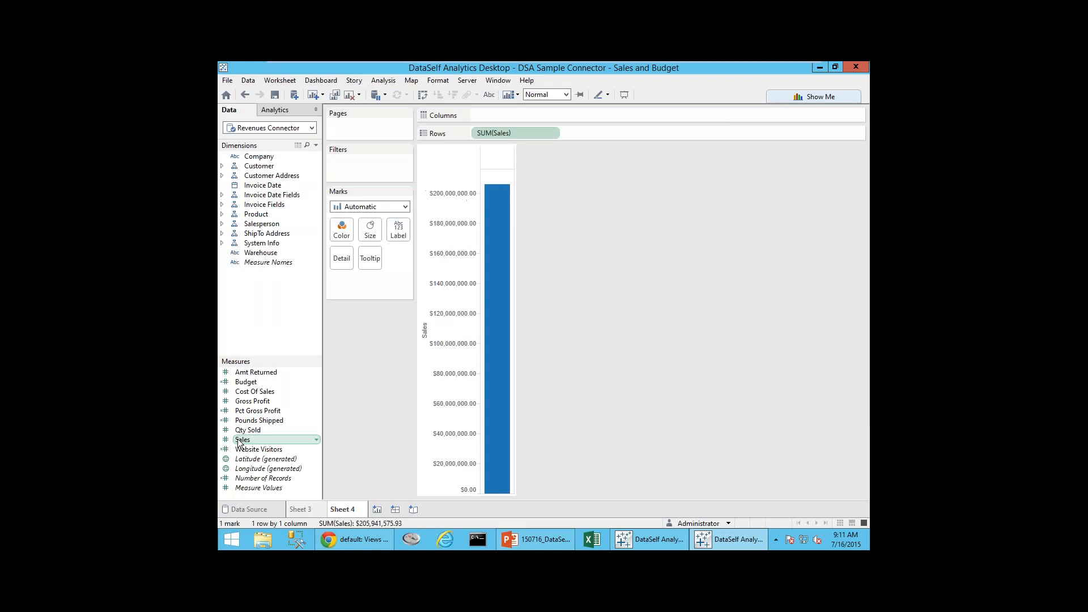
{"action": "double_click", "coordinate": [278, 184]}
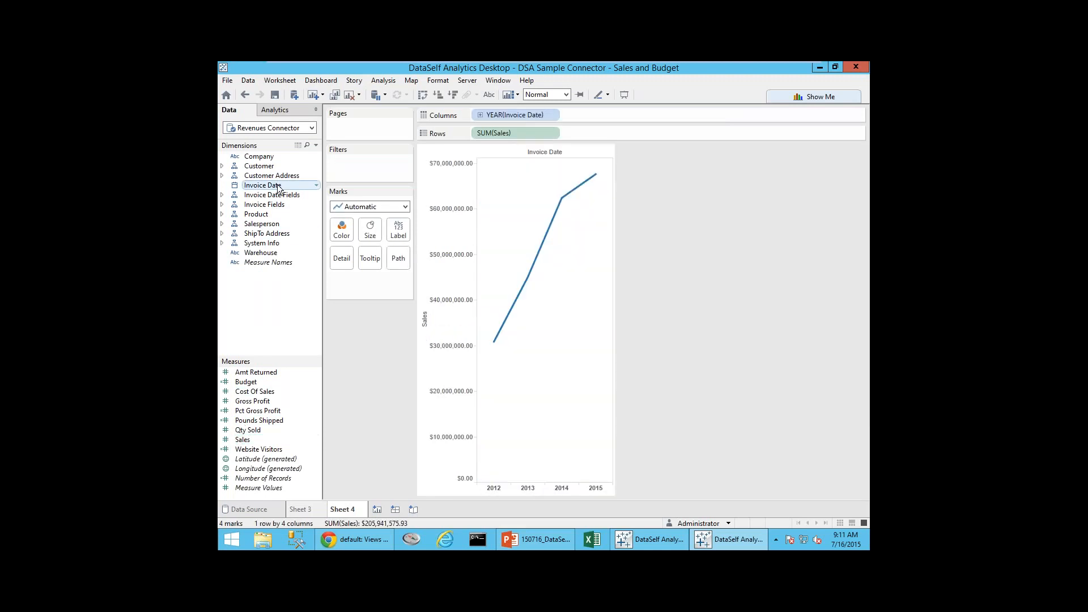
{"action": "left_click", "coordinate": [552, 115]}
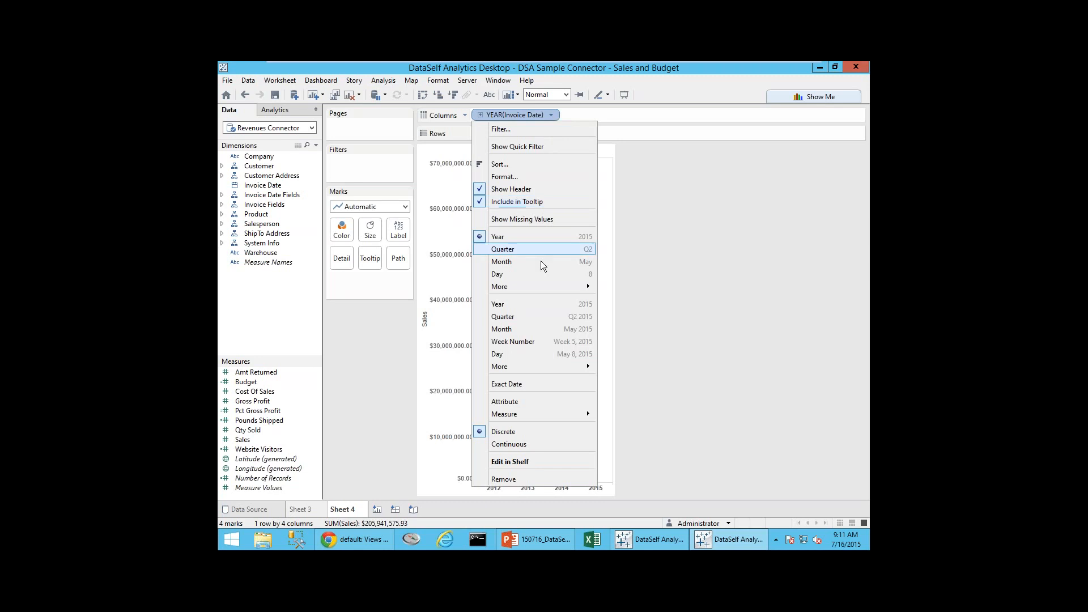
{"action": "left_click", "coordinate": [536, 328]}
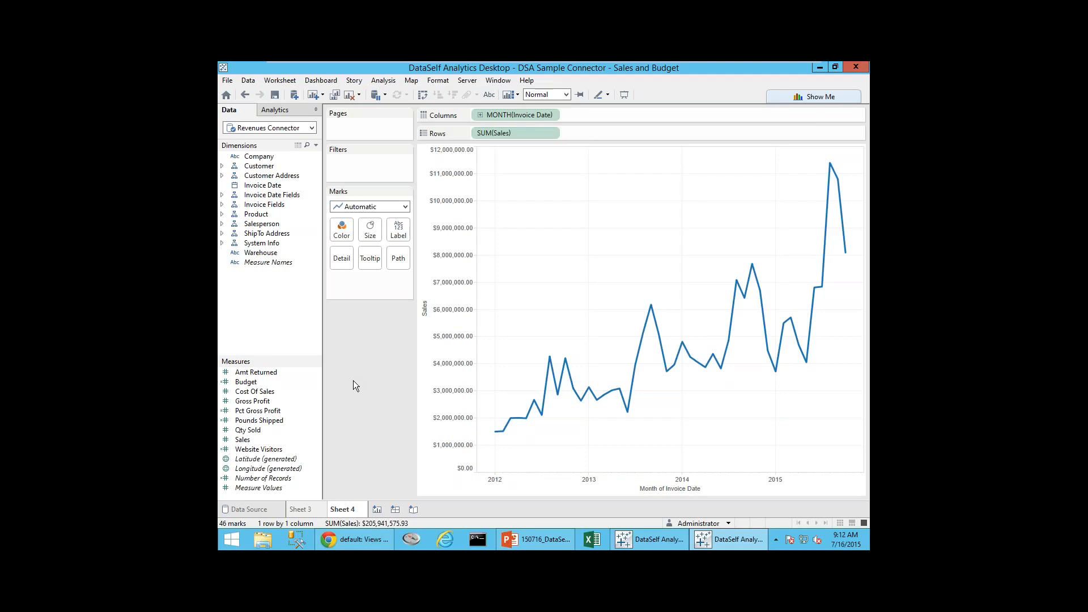
- Add Website Visitors to the rows ahead of Sales, as a separate monthly line chart above it
{"action": "left_click", "coordinate": [270, 450]}
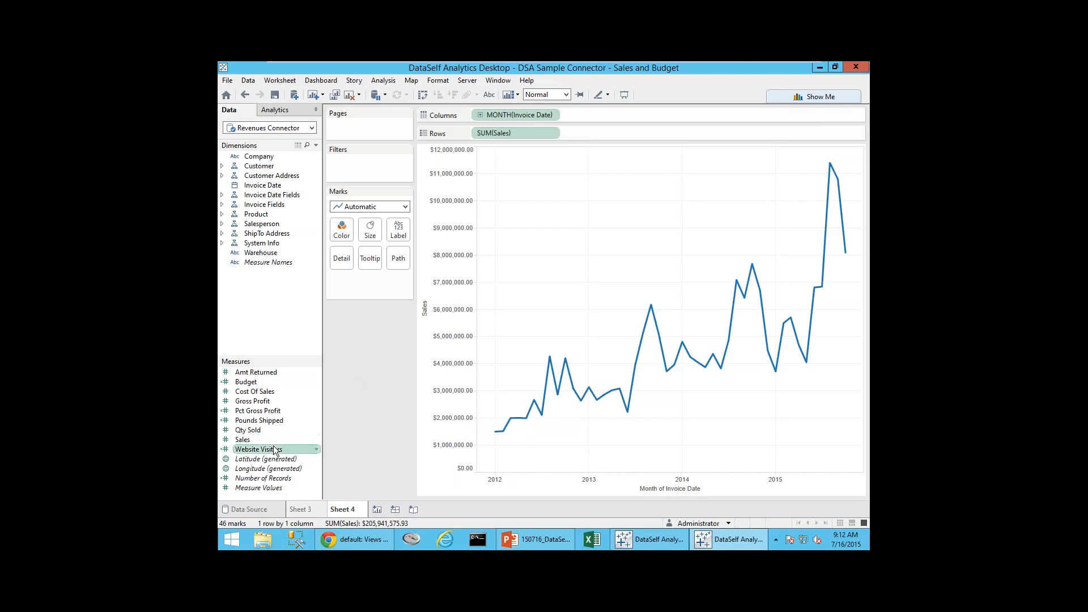
{"action": "mouse_move", "coordinate": [269, 451]}
{"action": "left_mouse_down"}
{"action": "mouse_move", "coordinate": [425, 209]}
{"action": "mouse_move", "coordinate": [447, 142]}
{"action": "mouse_move", "coordinate": [475, 134]}
{"action": "left_mouse_up"}
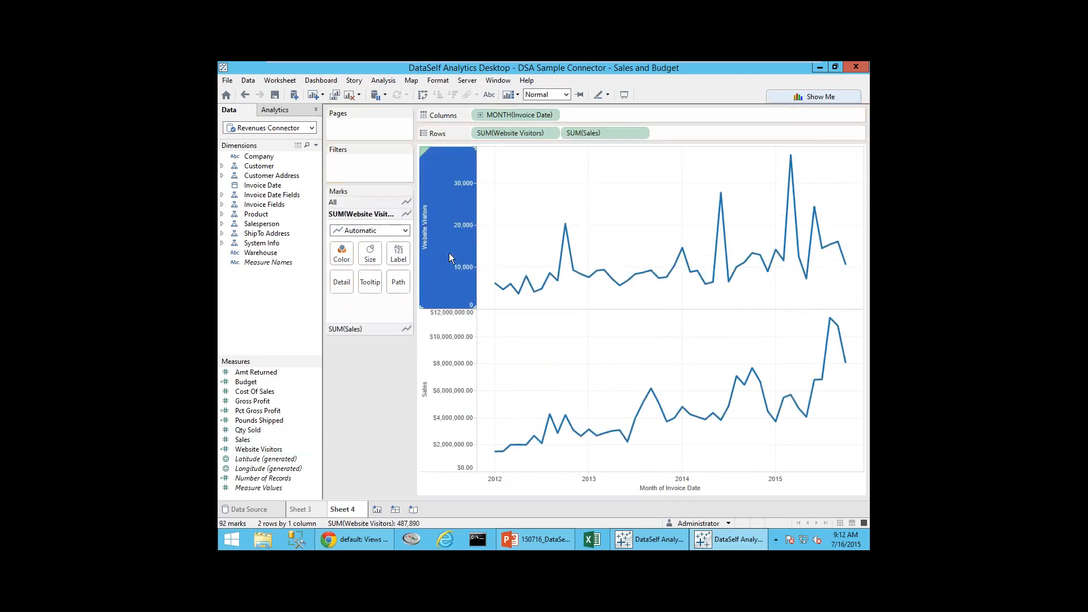
- Change the Website Visitors marks to bars and narrow them so that gaps separate the months
{"action": "left_click", "coordinate": [403, 230]}
{"action": "left_click", "coordinate": [400, 254]}
{"action": "left_click", "coordinate": [379, 253]}
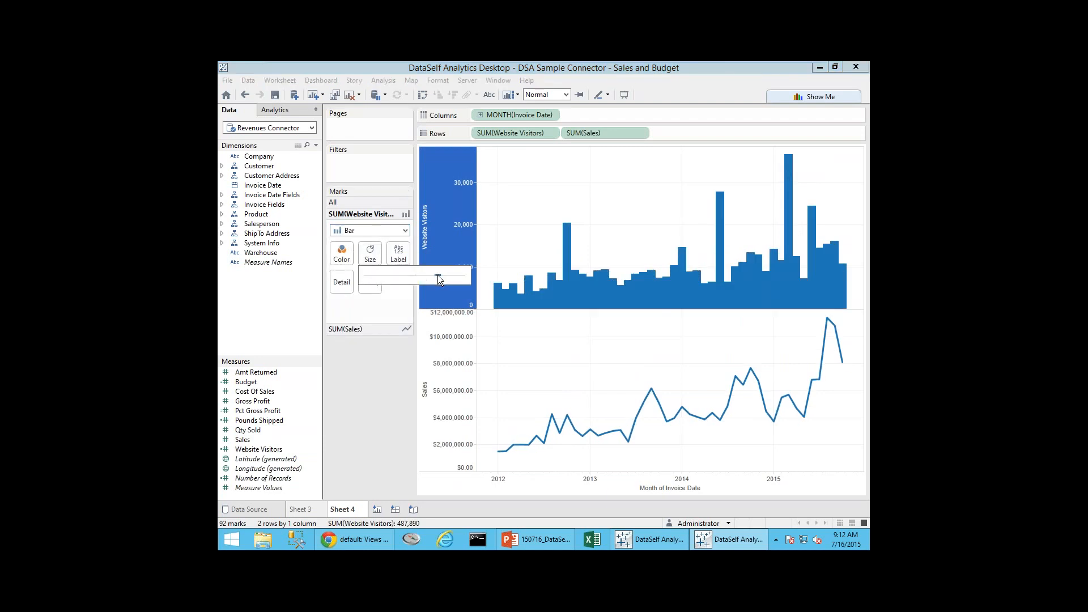
{"action": "left_click_drag", "start_coordinate": [407, 273], "coordinate": [406, 274]}
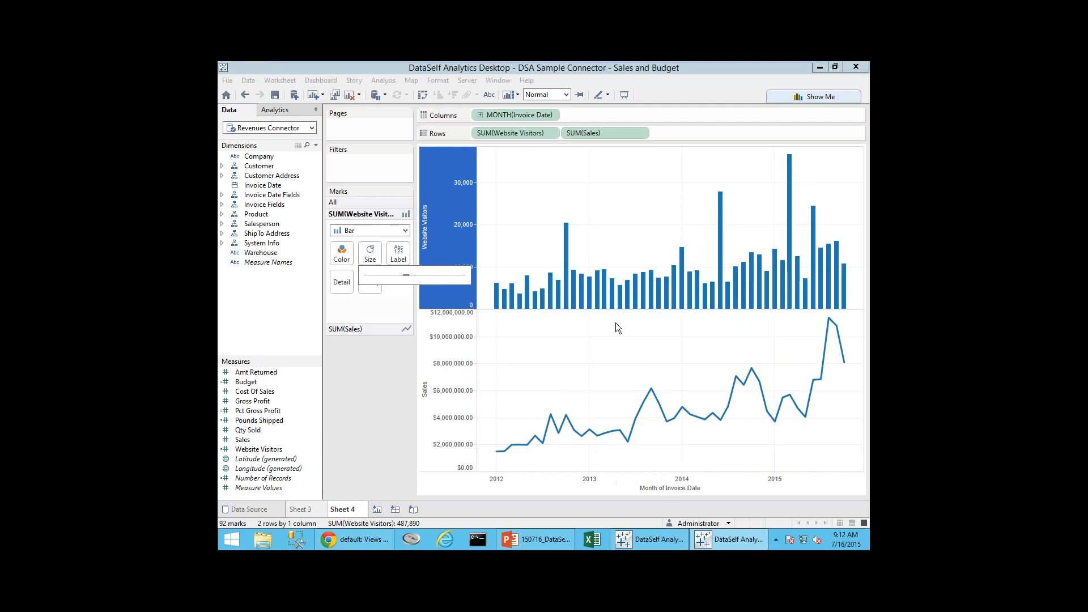
- Combine Sales with Website Visitors in a single dual-axis chart
{"action": "left_click", "coordinate": [641, 134]}
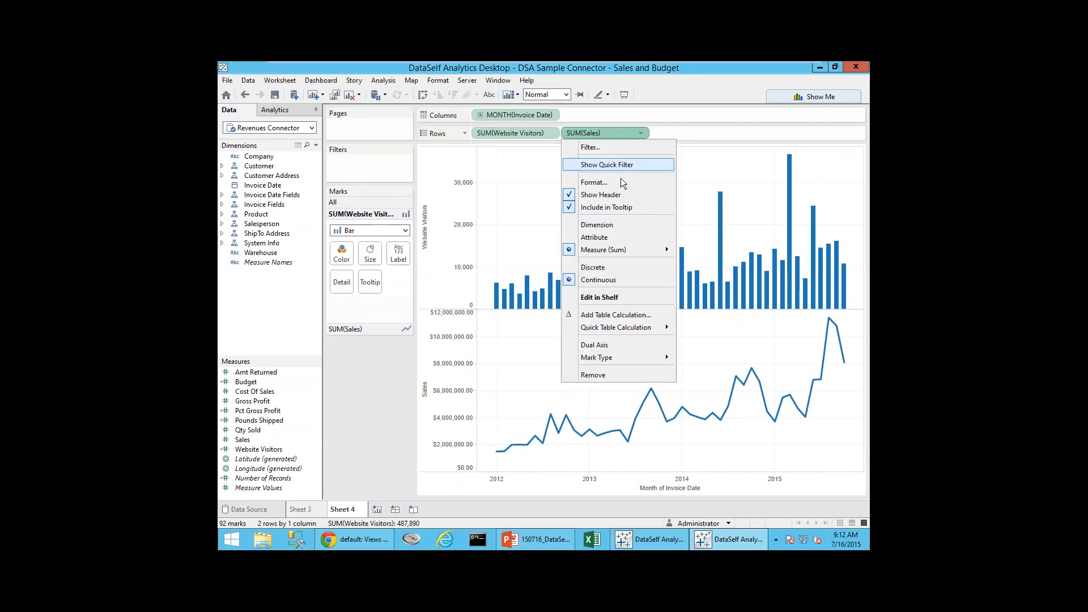
{"action": "left_click", "coordinate": [608, 345]}
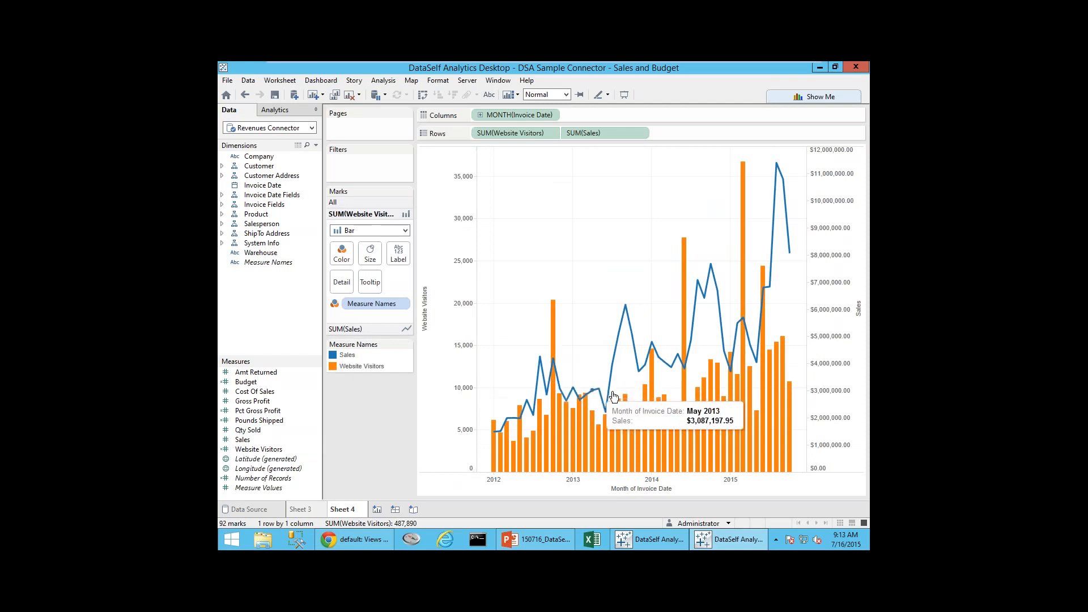
{"action": "mouse_move", "coordinate": [685, 406]}
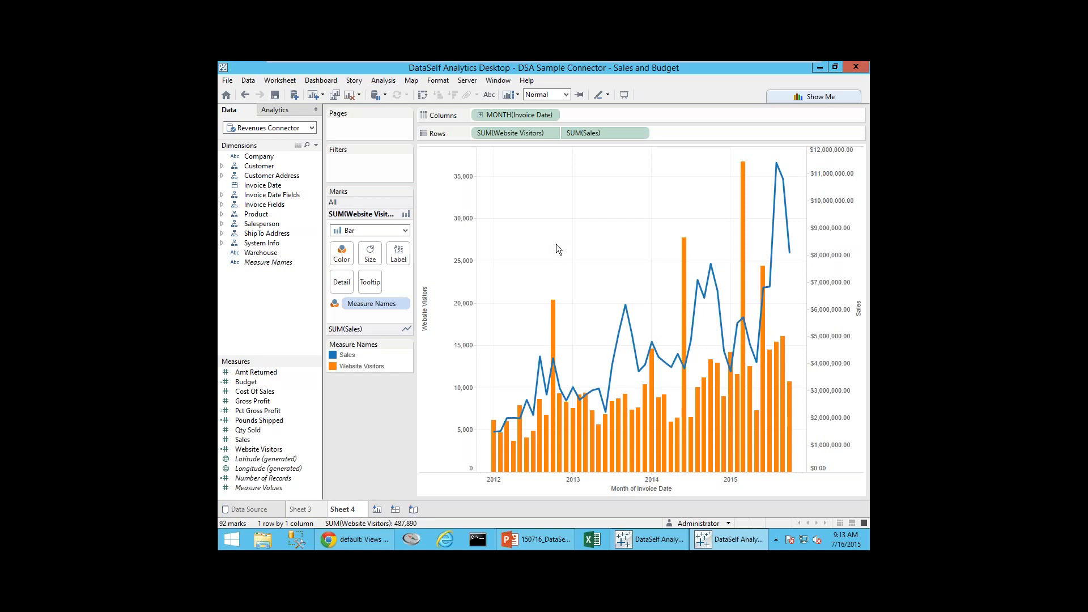
- Check the Product Demo agenda slide in PowerPoint, and return to the analytics workbook to add another worksheet
{"action": "left_click", "coordinate": [535, 539]}
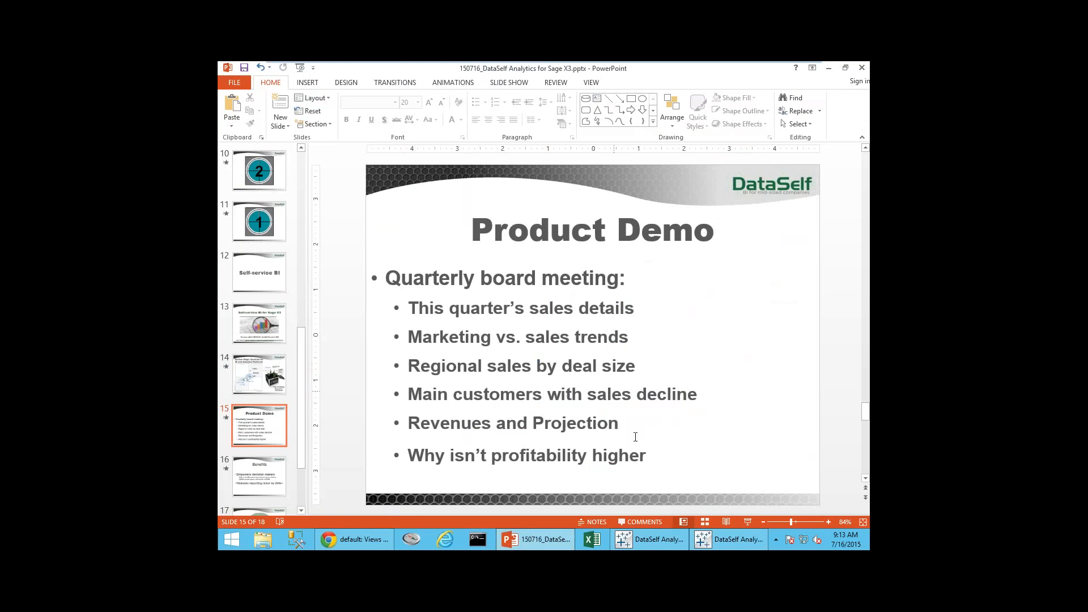
{"action": "left_click", "coordinate": [735, 546]}
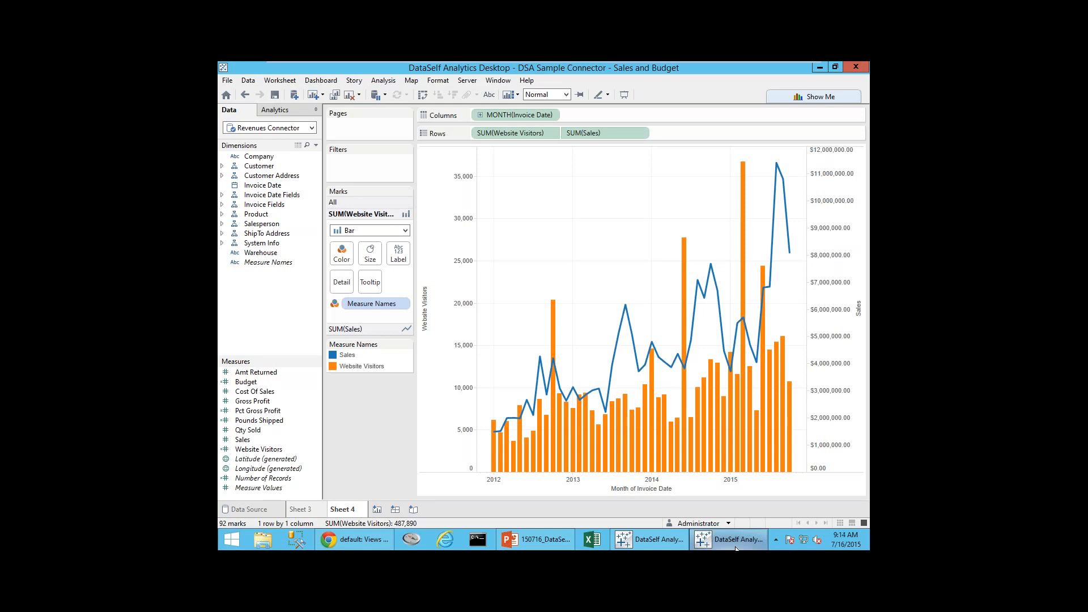
{"action": "left_click", "coordinate": [378, 510]}
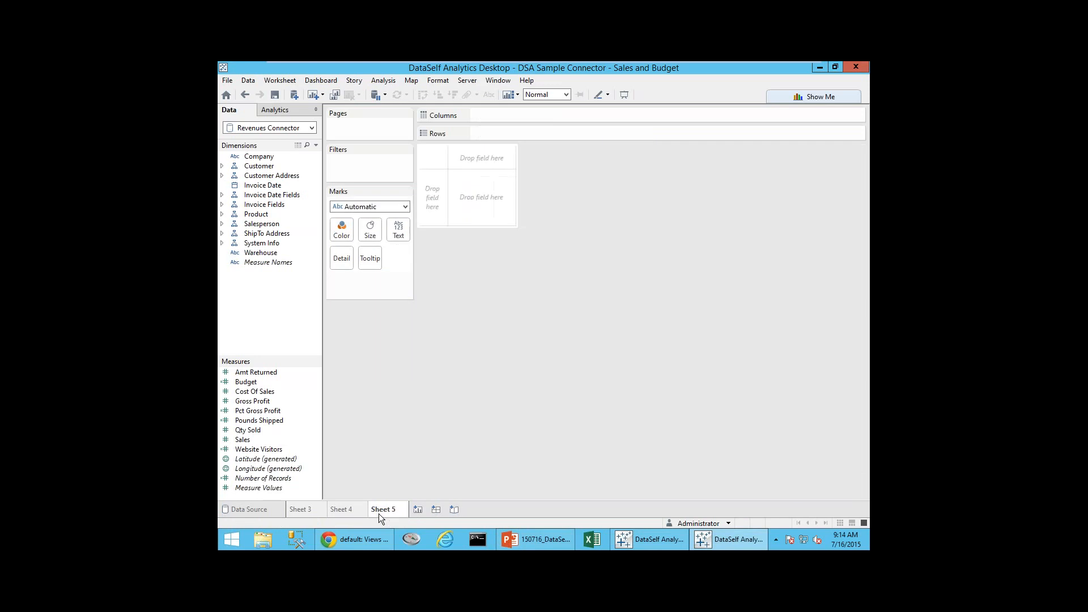
- Build a symbol map of Sales by Cst State and Invoice Size, and enlarge its pie marks
{"action": "left_click", "coordinate": [222, 177]}
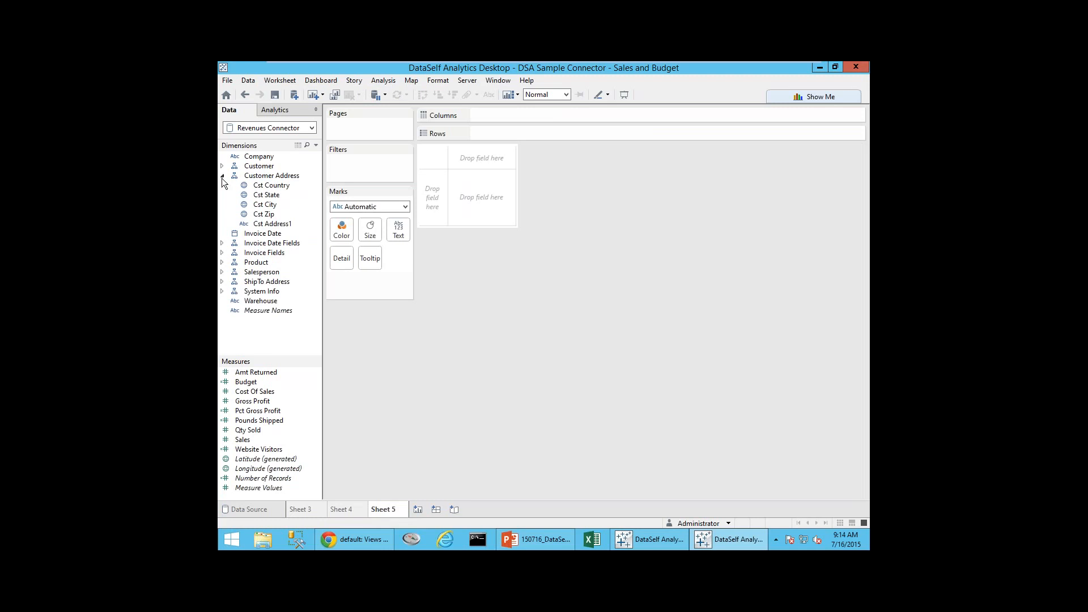
{"action": "left_click", "coordinate": [261, 205]}
{"action": "left_click", "coordinate": [272, 196]}
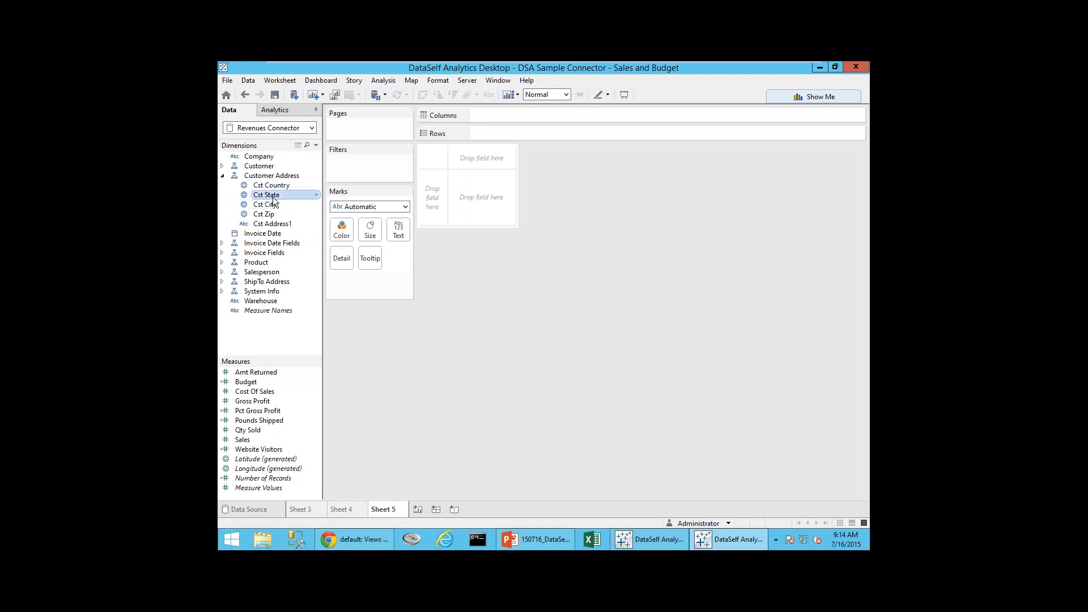
{"action": "left_click", "coordinate": [222, 253]}
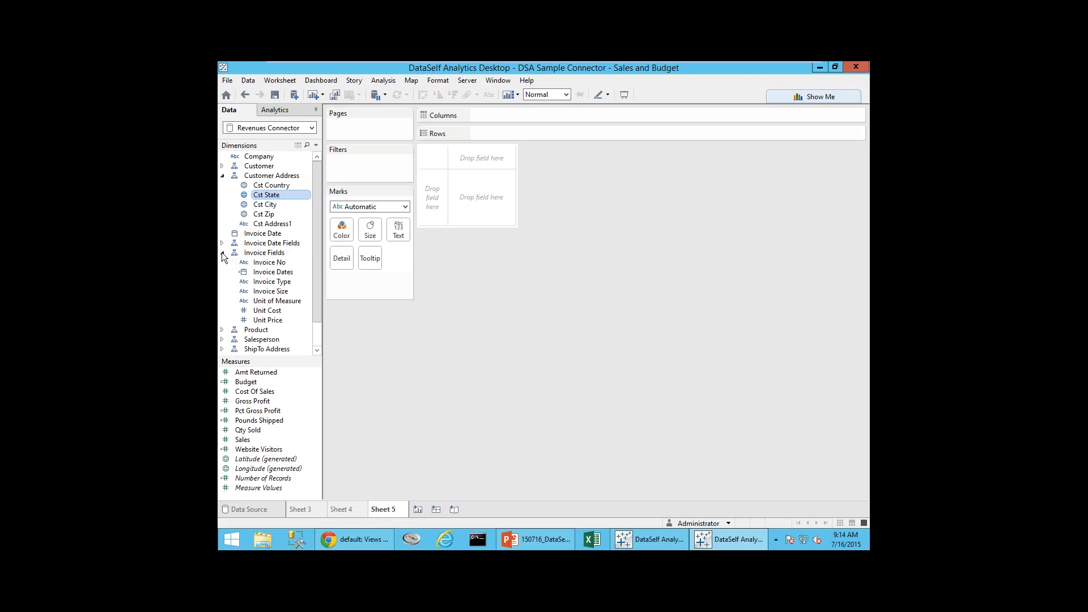
{"action": "left_click", "coordinate": [270, 293], "text": "ctrl"}
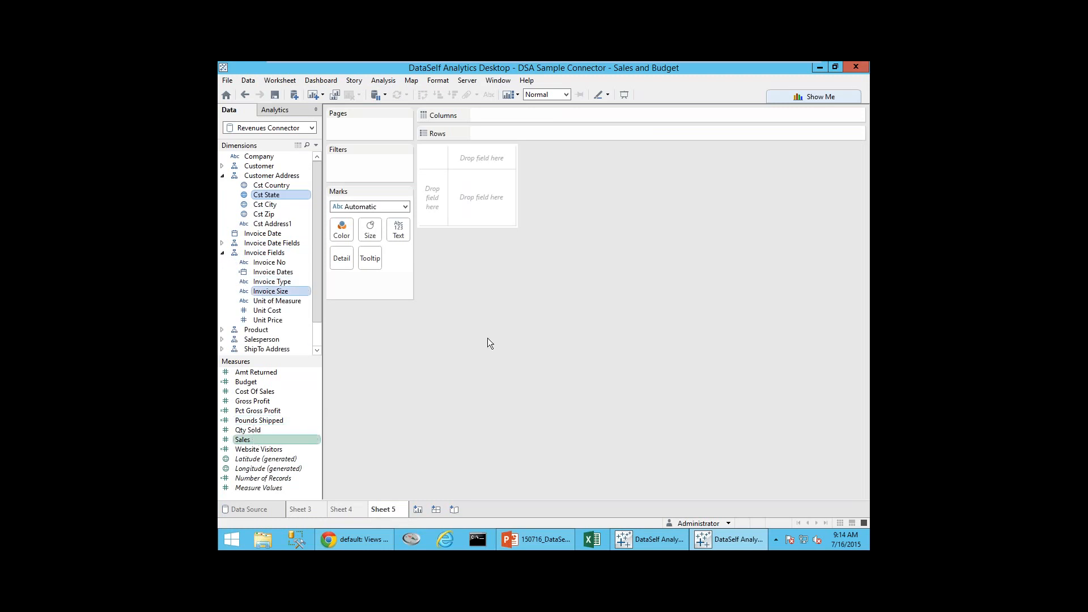
{"action": "left_click", "coordinate": [793, 98]}
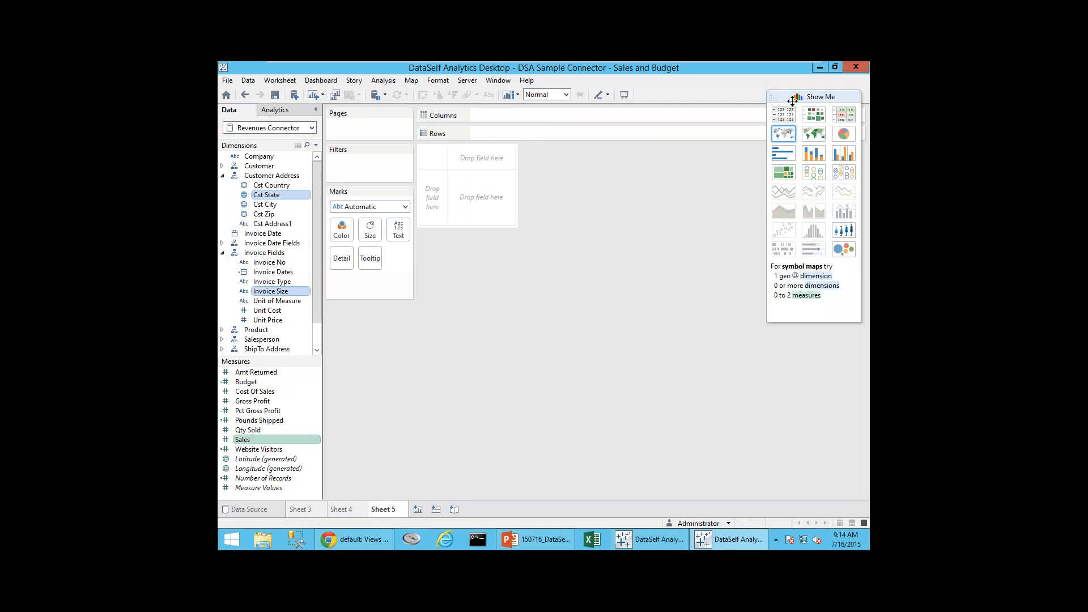
{"action": "left_click", "coordinate": [783, 134]}
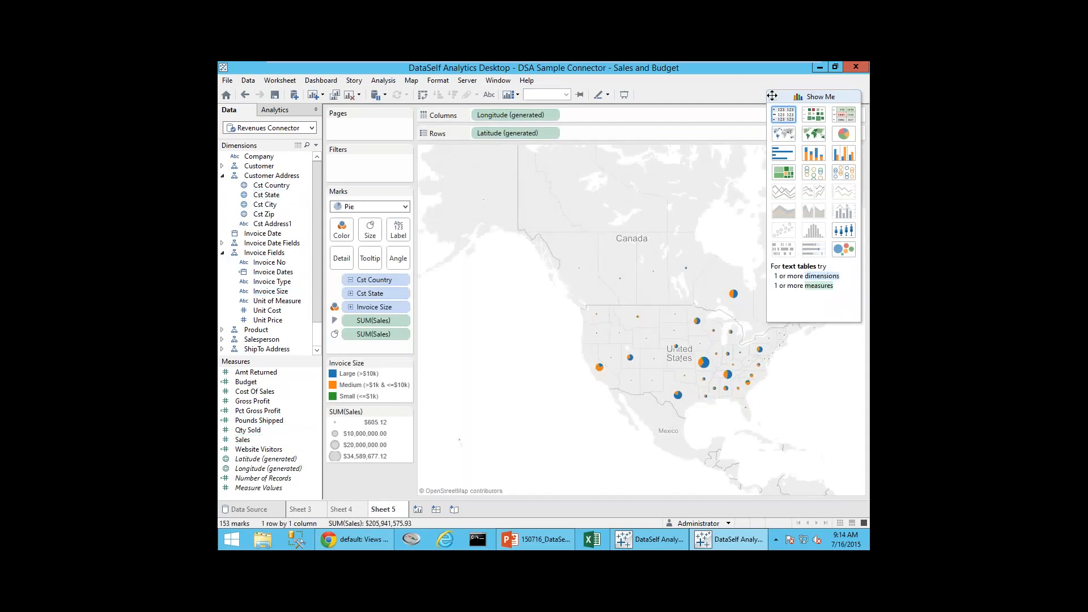
{"action": "left_click", "coordinate": [370, 231]}
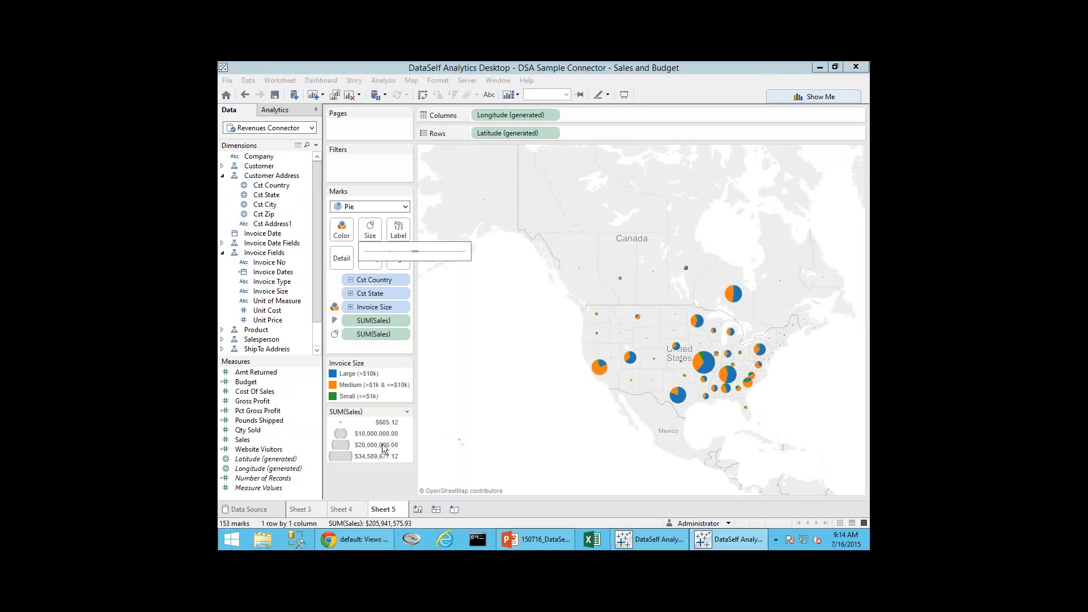
- Highlight the Large, Medium and Small invoice sizes on the map one after another, and clear the highlight
{"action": "left_click", "coordinate": [344, 375]}
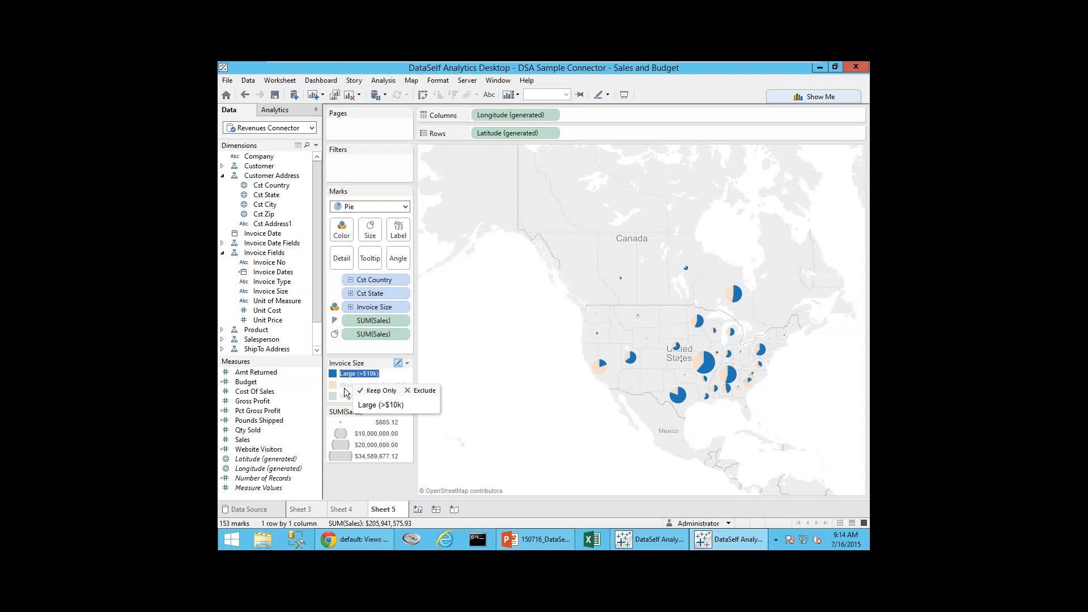
{"action": "left_click", "coordinate": [346, 385]}
{"action": "left_click", "coordinate": [351, 396]}
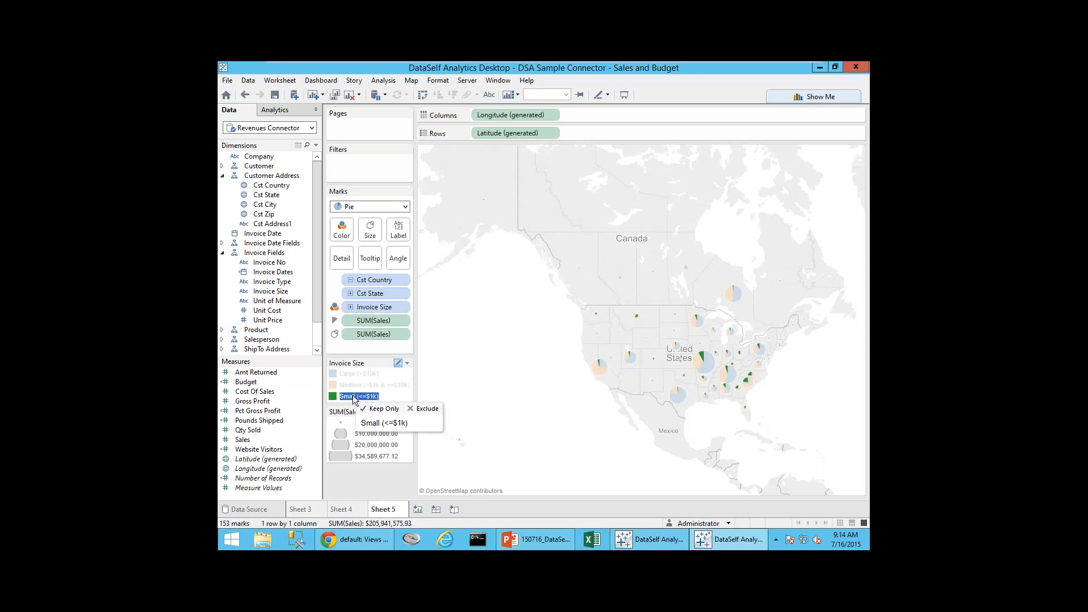
{"action": "left_click", "coordinate": [479, 395]}
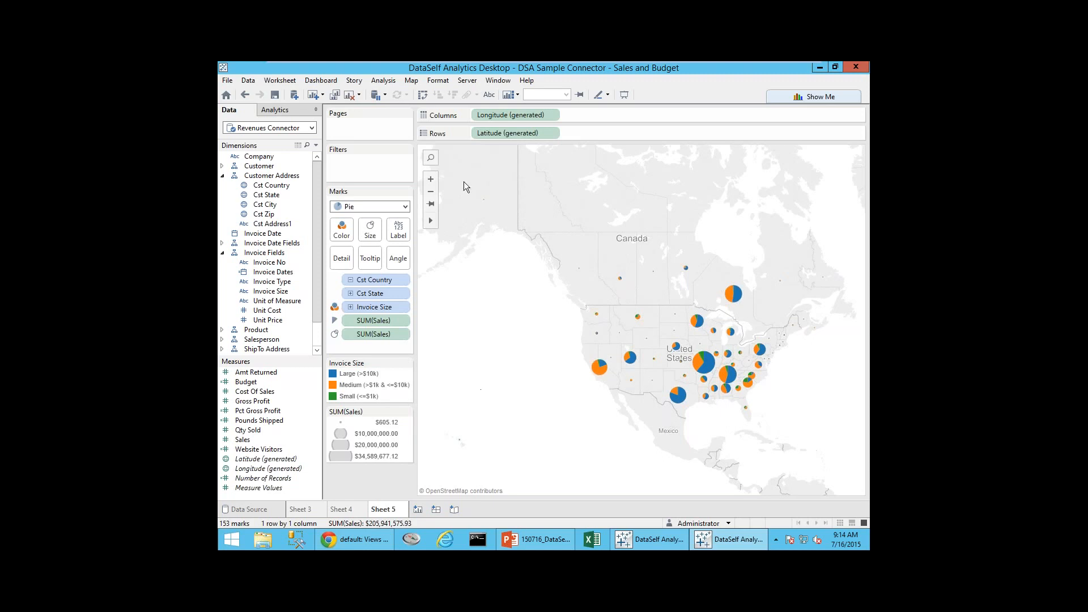
- Focus the map on United States (Continental) using the map search
{"action": "left_click", "coordinate": [436, 157]}
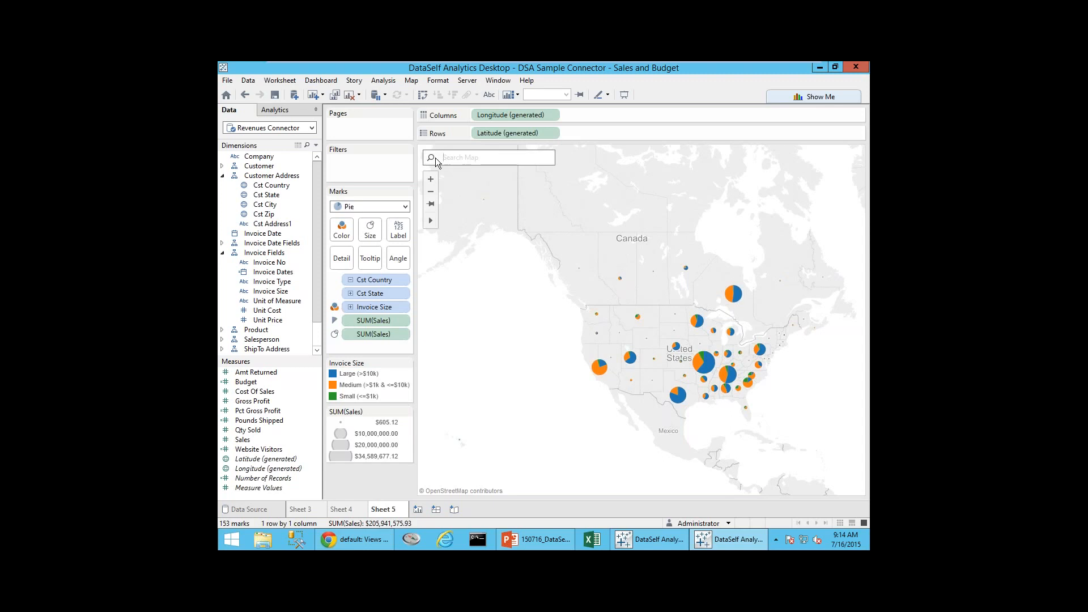
{"action": "type", "text": "united"}
{"action": "key", "text": "Down"}
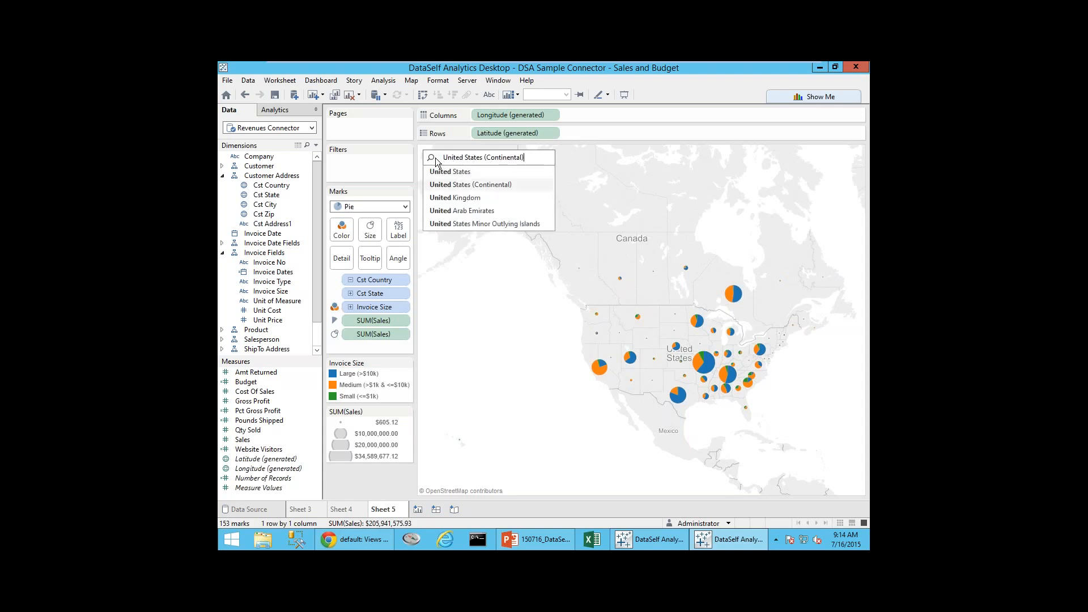
{"action": "key", "text": "Return"}
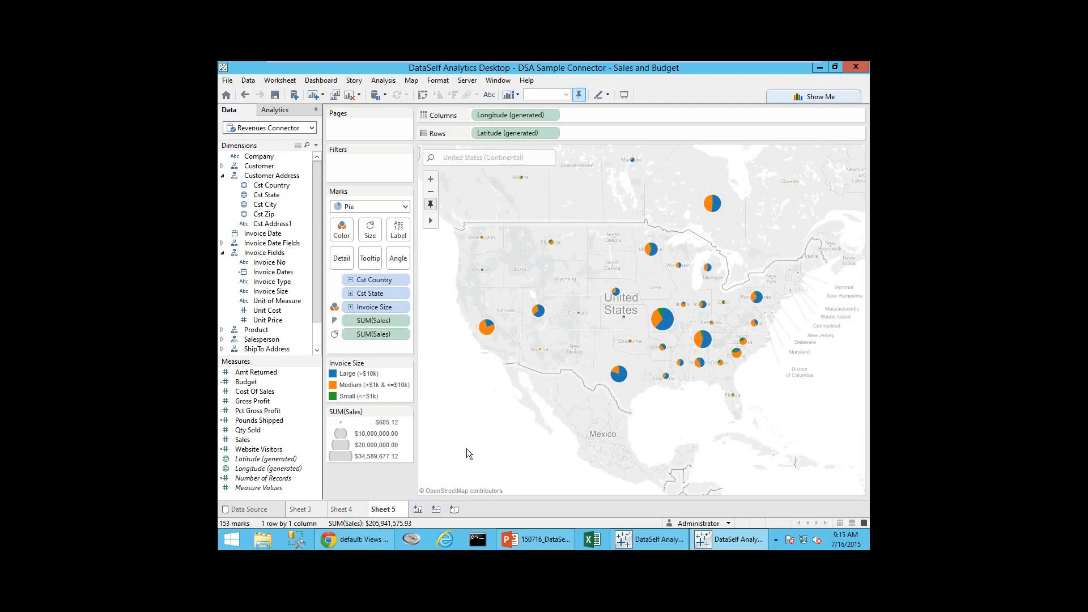
- Create a dashboard containing the Sheet 5 map and set its size to Automatic
{"action": "left_click", "coordinate": [435, 509]}
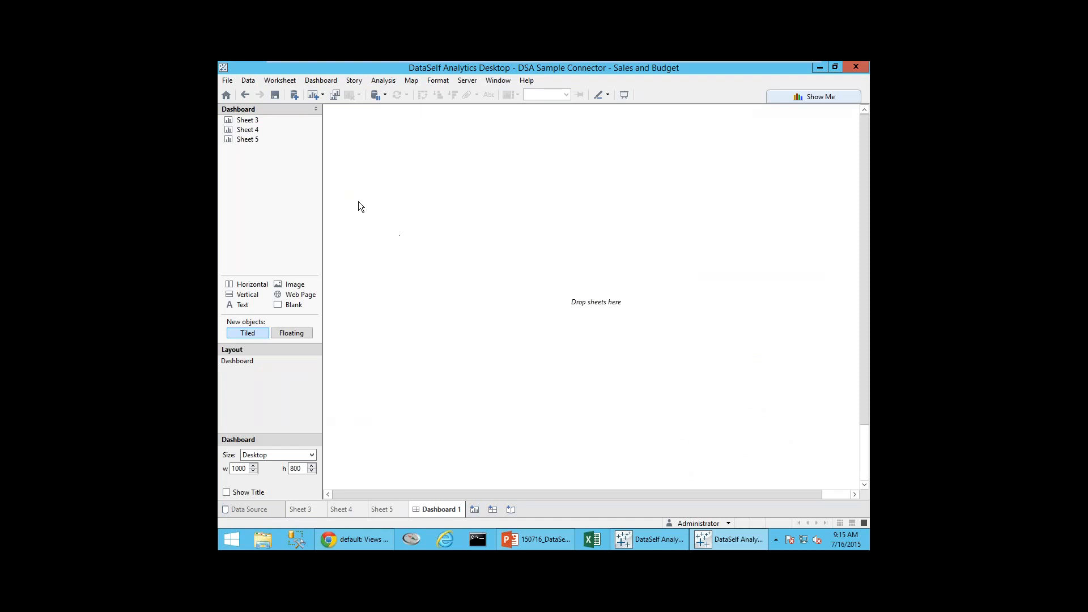
{"action": "left_click", "coordinate": [248, 140]}
{"action": "left_click_drag", "start_coordinate": [247, 139], "coordinate": [393, 165]}
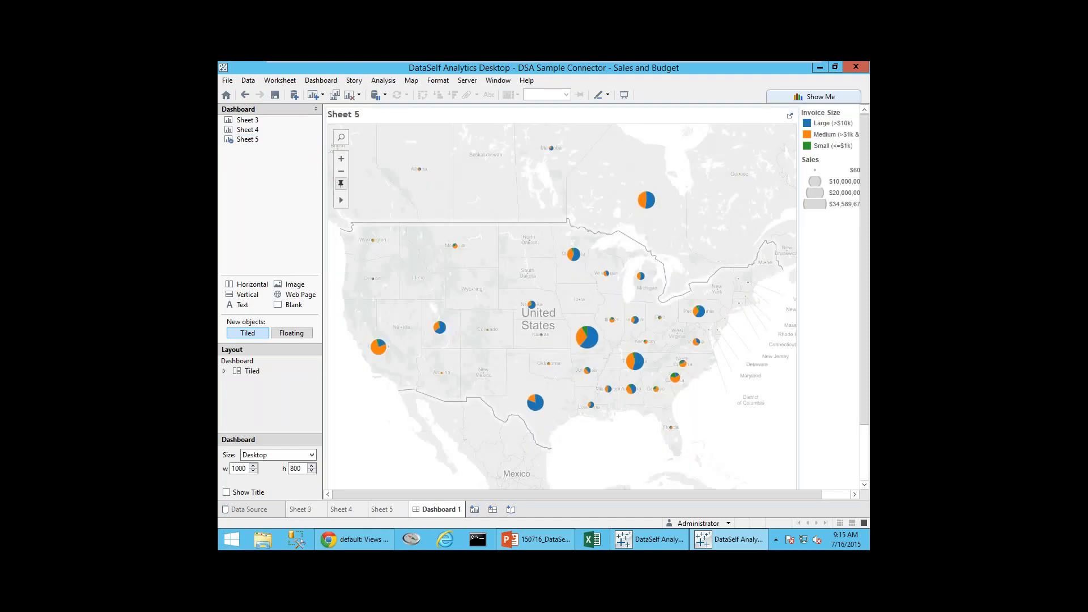
{"action": "left_click", "coordinate": [311, 455]}
{"action": "left_click", "coordinate": [292, 258]}
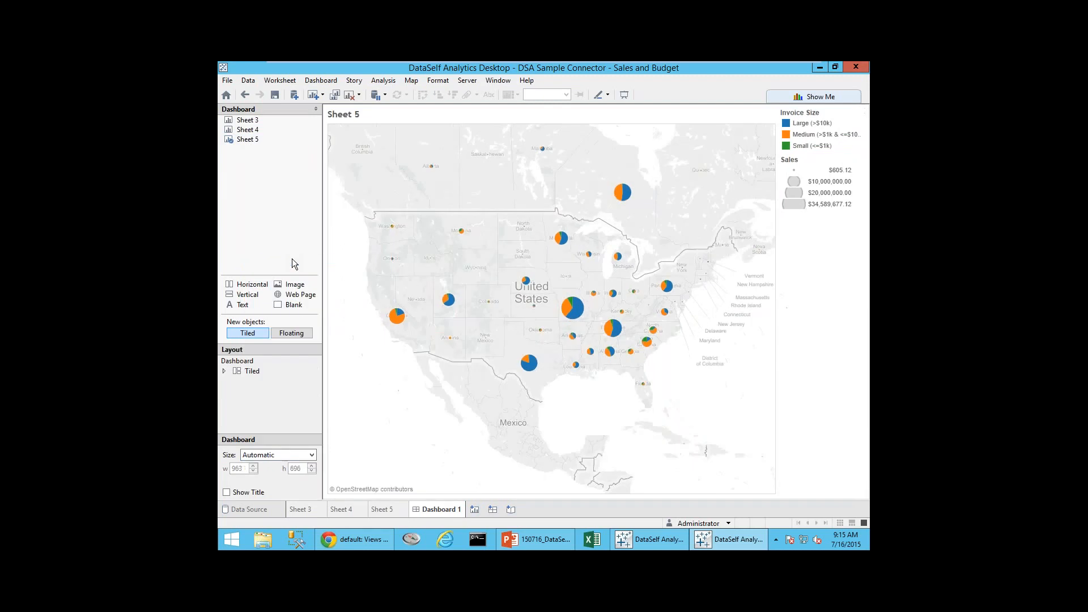
- Add Sheet 4 below the dashboard map and place Sheet 3 to the right of Sheet 4
{"action": "left_click_drag", "start_coordinate": [260, 132], "coordinate": [500, 401]}
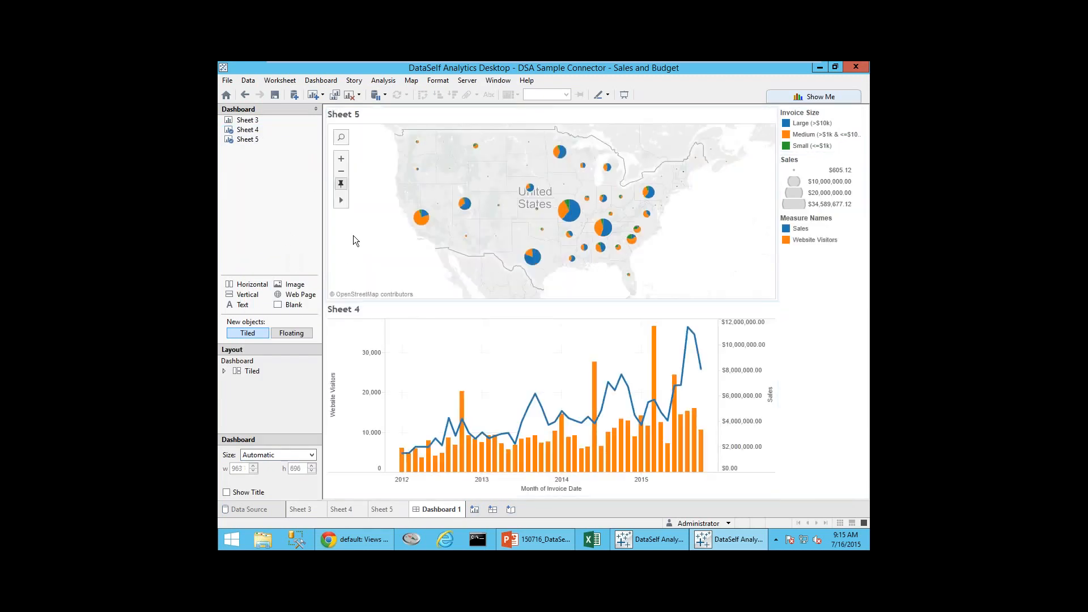
{"action": "left_click_drag", "start_coordinate": [253, 121], "coordinate": [702, 422]}
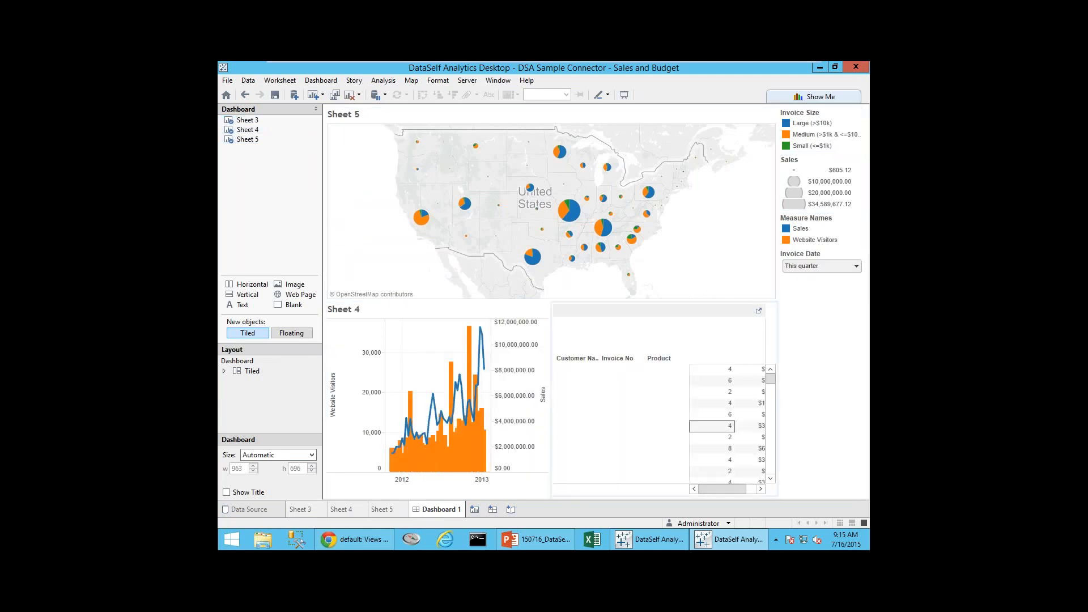
- Use the Sheet 5 map as a filter for the other dashboard sheets
{"action": "left_click", "coordinate": [746, 112]}
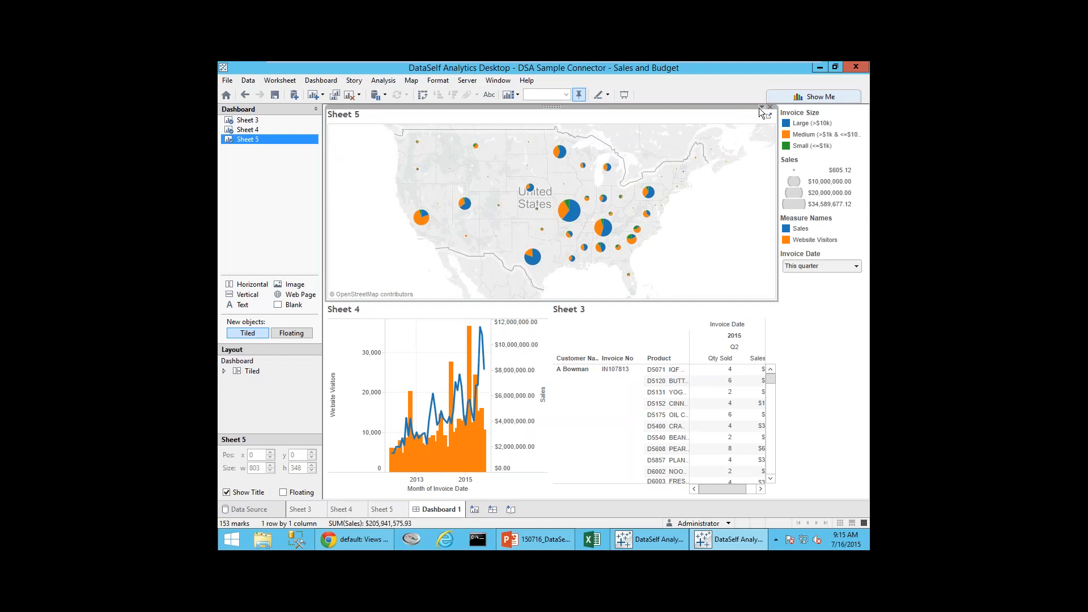
{"action": "left_click", "coordinate": [761, 107]}
{"action": "left_click", "coordinate": [701, 246]}
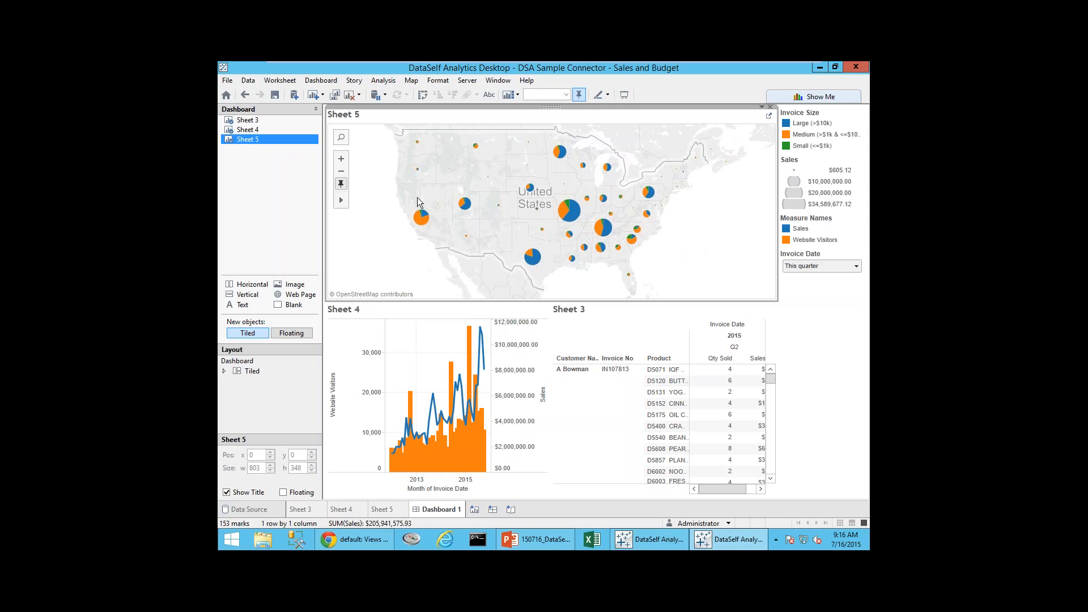
- Select a group of south-central US pies on the dashboard map to filter the other sheets, and clear the selection
{"action": "left_click", "coordinate": [347, 200]}
{"action": "mouse_move", "coordinate": [531, 282]}
{"action": "left_mouse_down"}
{"action": "mouse_move", "coordinate": [517, 243]}
{"action": "mouse_move", "coordinate": [555, 241]}
{"action": "mouse_move", "coordinate": [557, 205]}
{"action": "mouse_move", "coordinate": [575, 193]}
{"action": "mouse_move", "coordinate": [587, 210]}
{"action": "mouse_move", "coordinate": [564, 235]}
{"action": "mouse_move", "coordinate": [592, 253]}
{"action": "mouse_move", "coordinate": [532, 277]}
{"action": "left_mouse_up"}
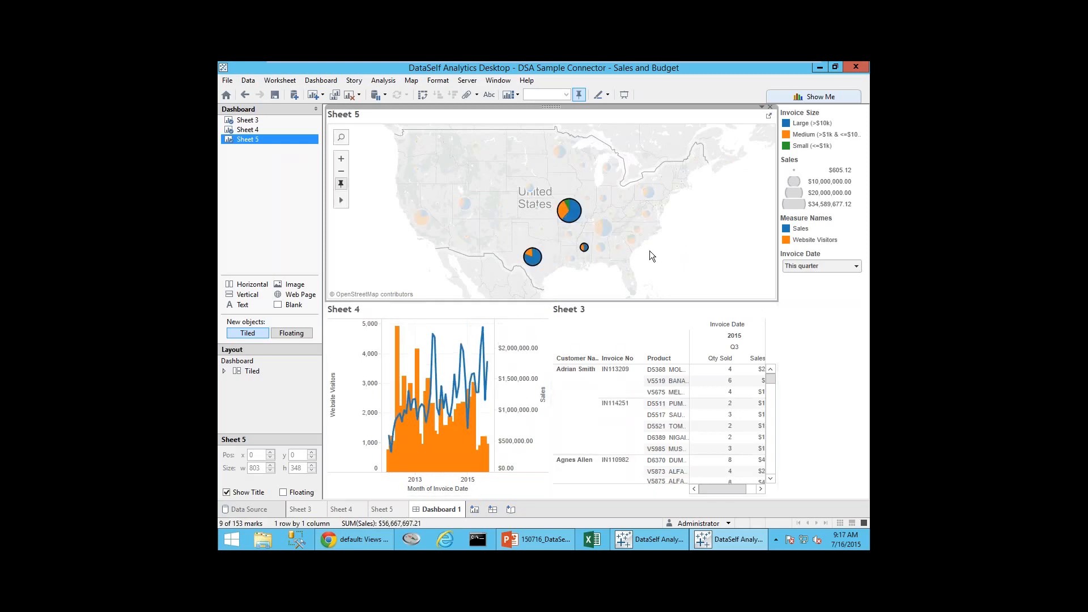
{"action": "left_click", "coordinate": [749, 271]}
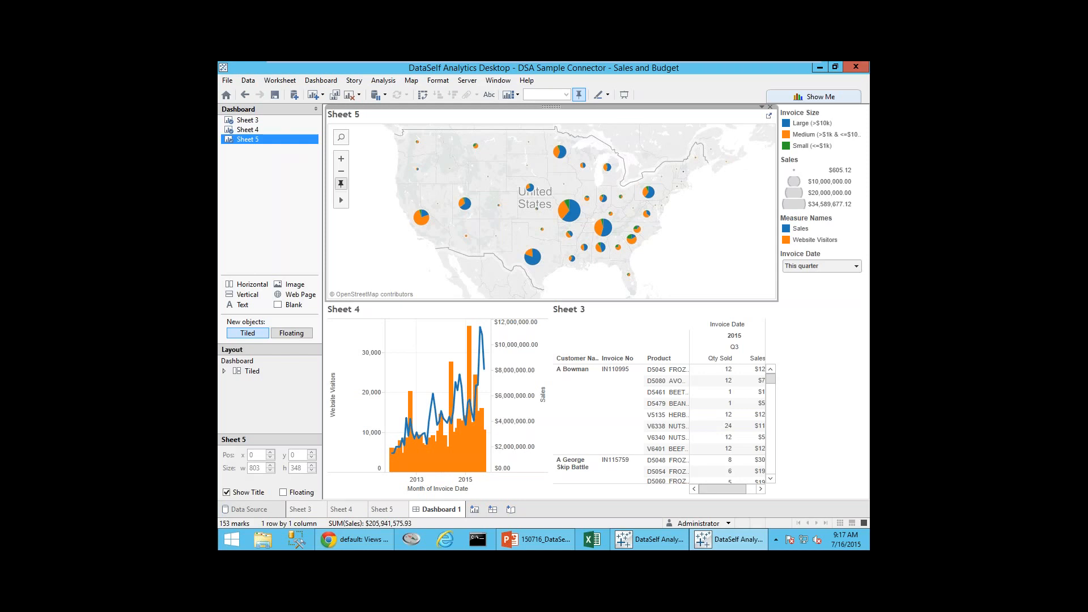
- Check the next topic on the Product Demo slide in PowerPoint, and switch to the Tableau Server views in Chrome
{"action": "left_click", "coordinate": [541, 541]}
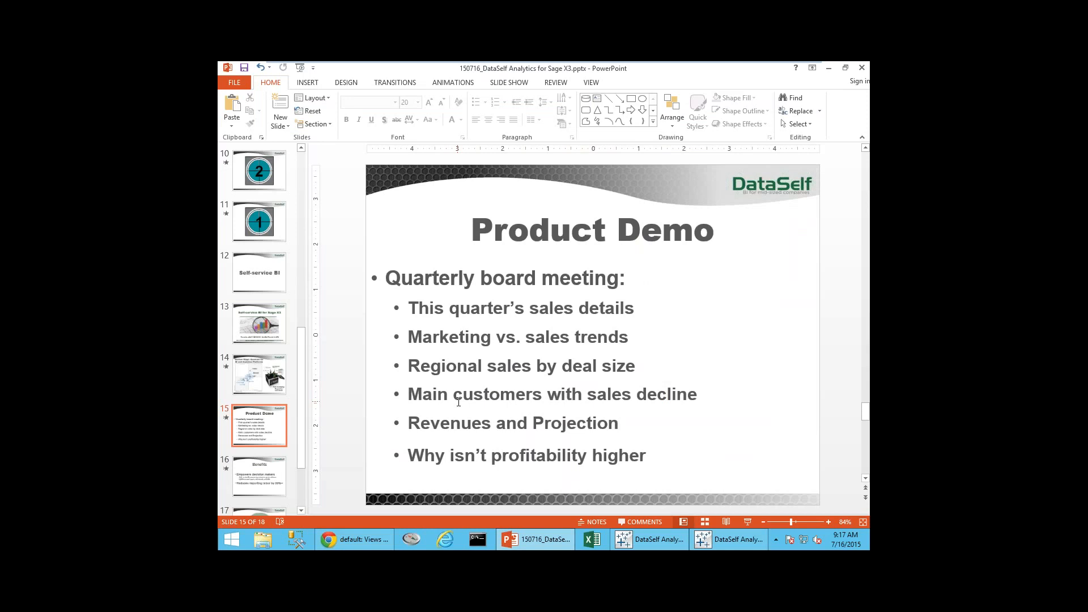
{"action": "left_click", "coordinate": [375, 537]}
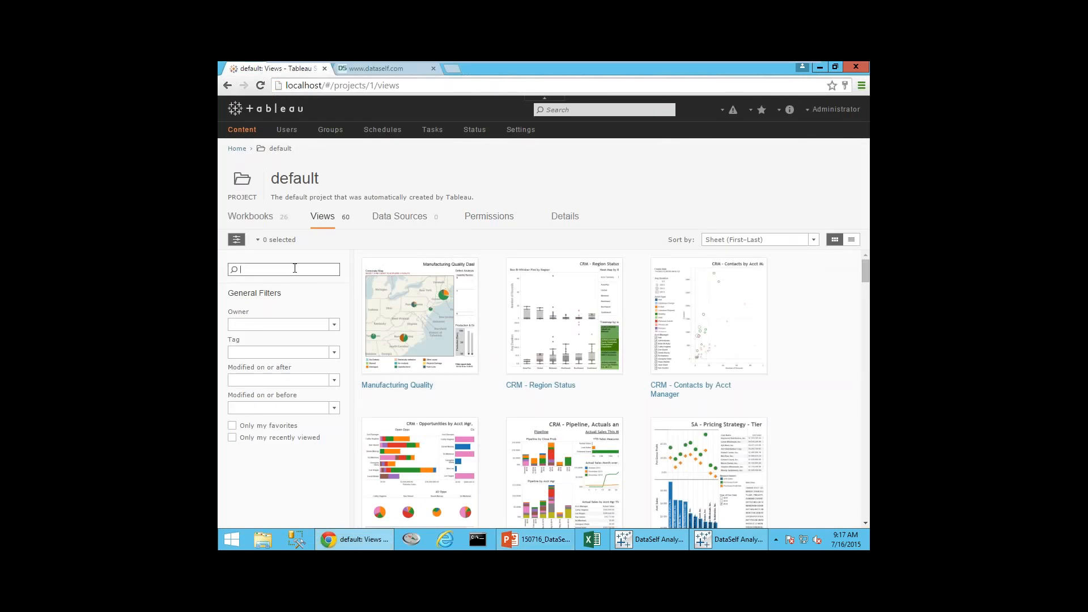
- Search the views for "top customers" and open SA - Top customers by sales change since last YTD
{"action": "type", "text": "top customers"}
{"action": "key", "text": "Return"}
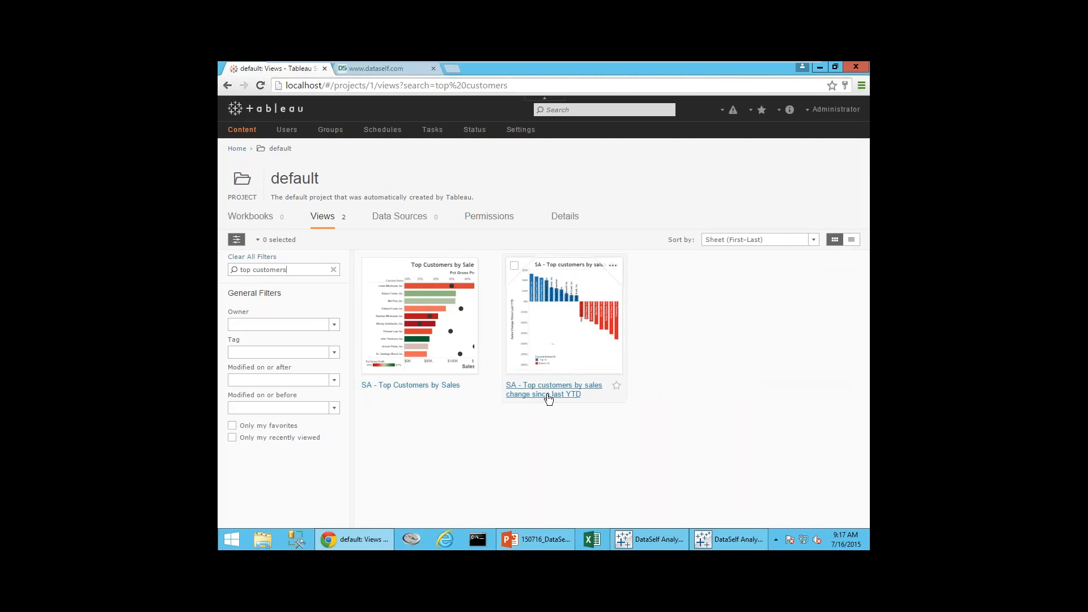
{"action": "mouse_move", "coordinate": [554, 391]}
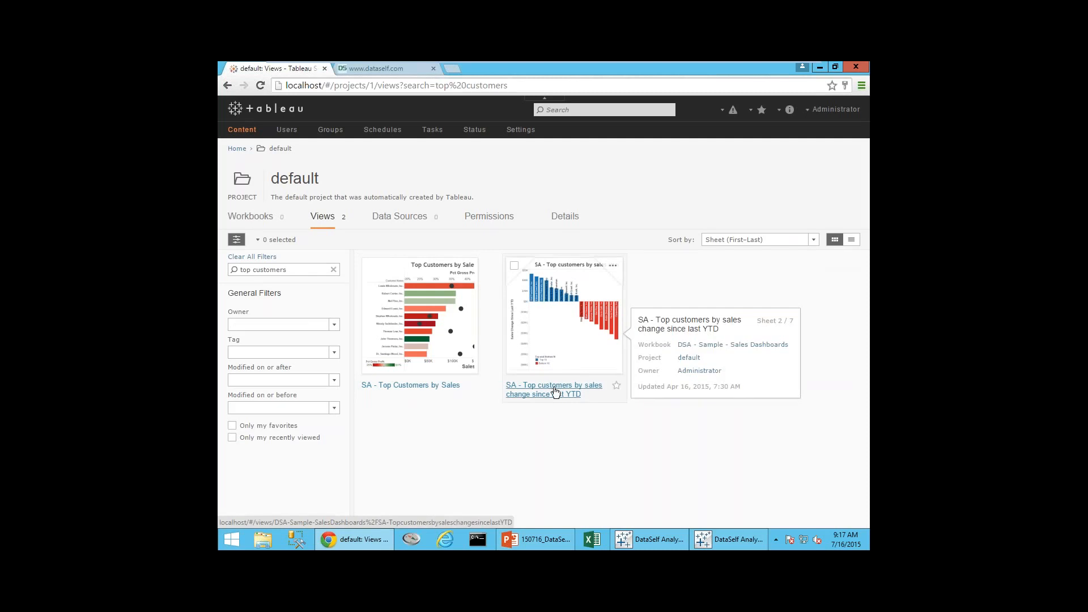
{"action": "left_click", "coordinate": [554, 391]}
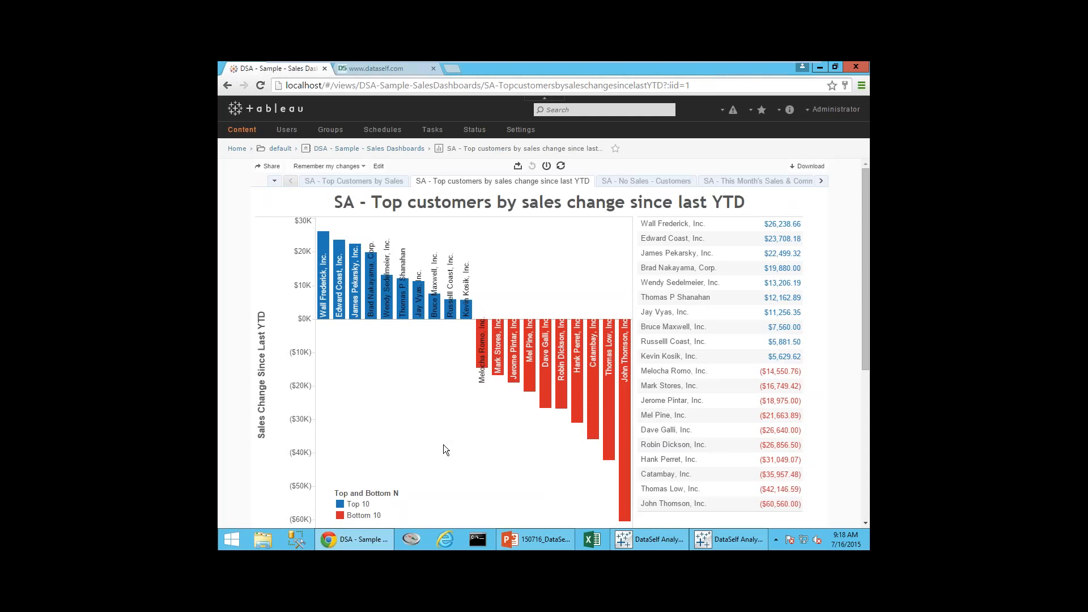
- Switch to PowerPoint and check the remaining topics on the Product Demo slide
{"action": "left_click", "coordinate": [515, 539]}
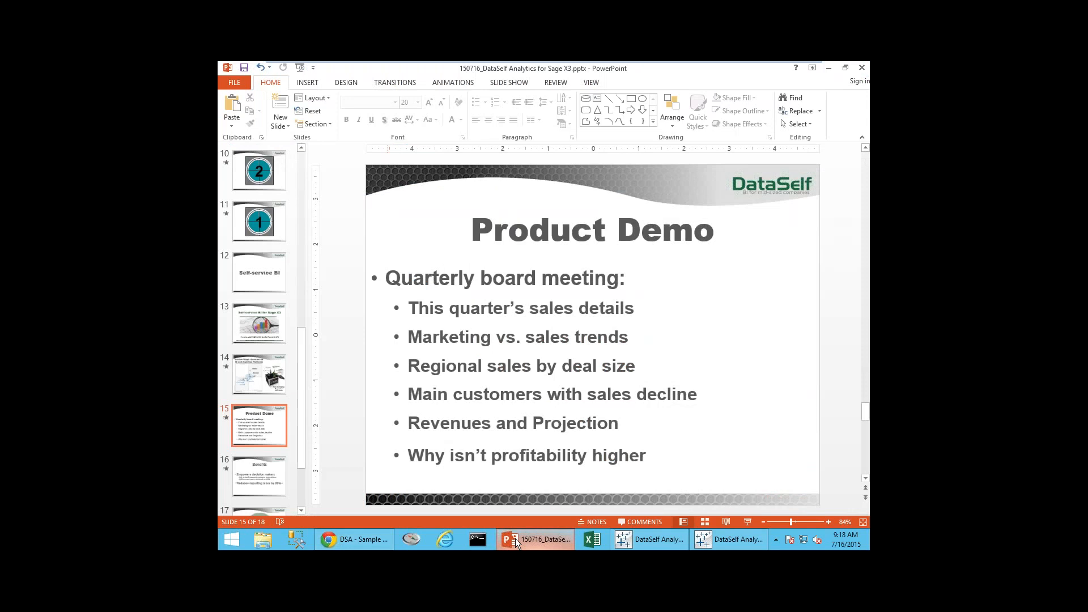
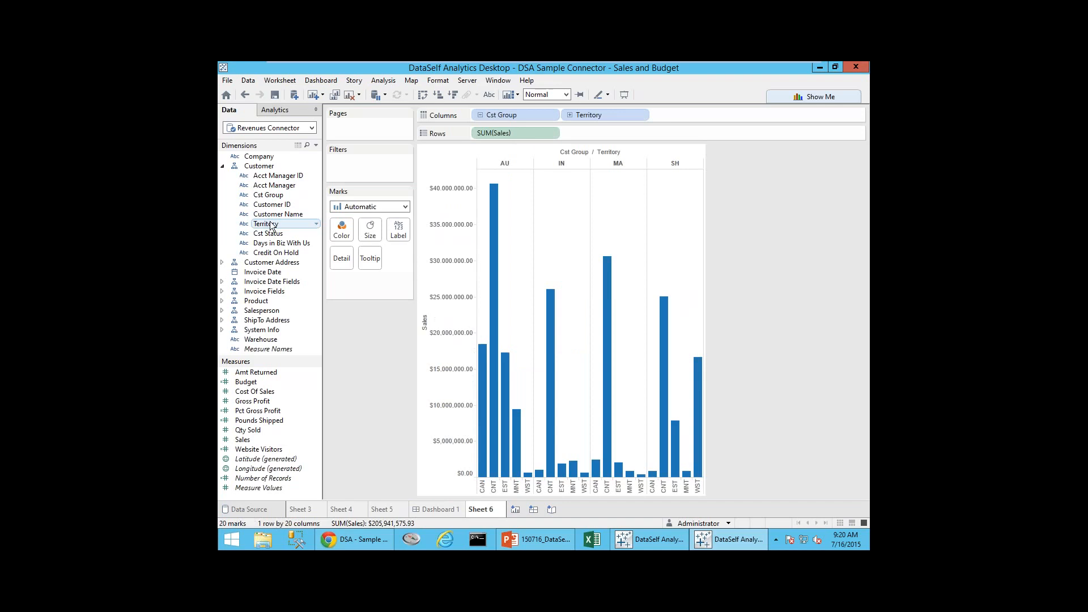
- Swap the rows and columns of the Sheet 6 sales chart and color its bars by Pct Gross Profit
{"action": "left_click", "coordinate": [426, 97]}
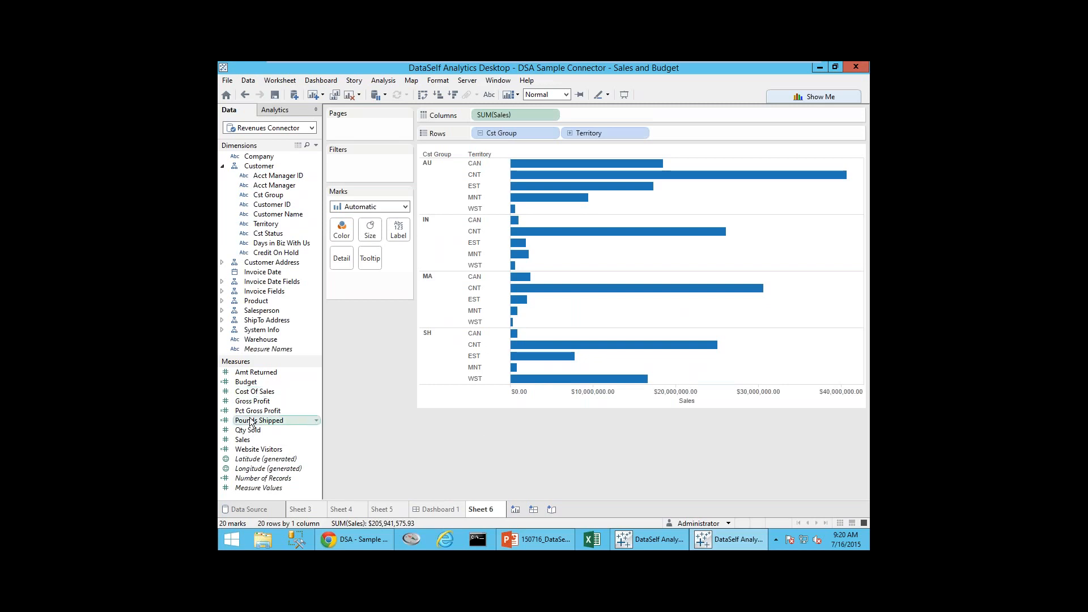
{"action": "left_click_drag", "start_coordinate": [251, 415], "coordinate": [341, 234]}
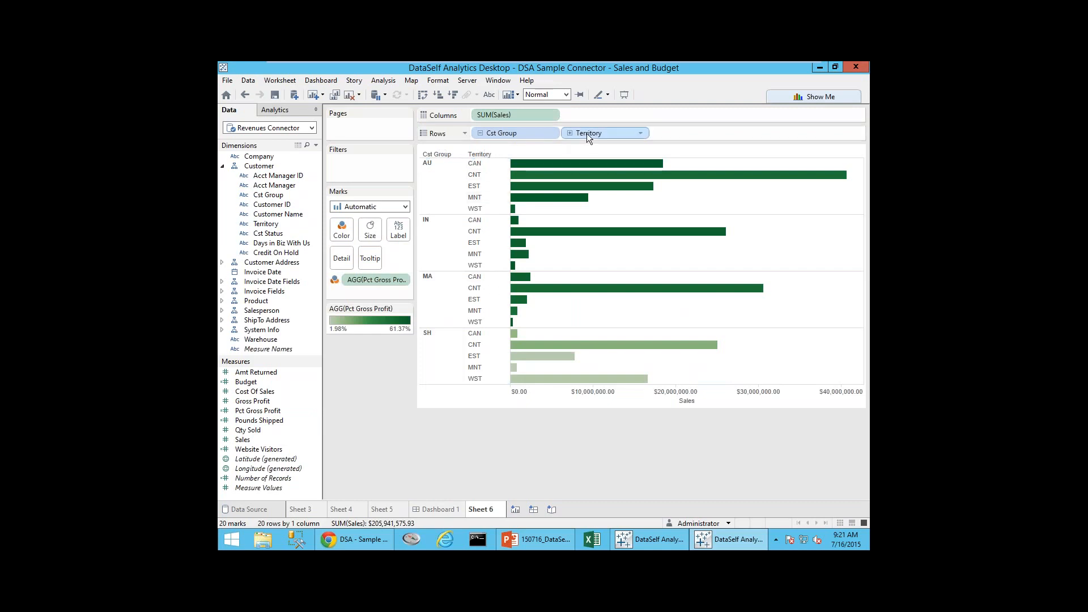
- Remove Territory from the chart and keep only the SH customer group
{"action": "left_click_drag", "start_coordinate": [579, 131], "coordinate": [505, 68]}
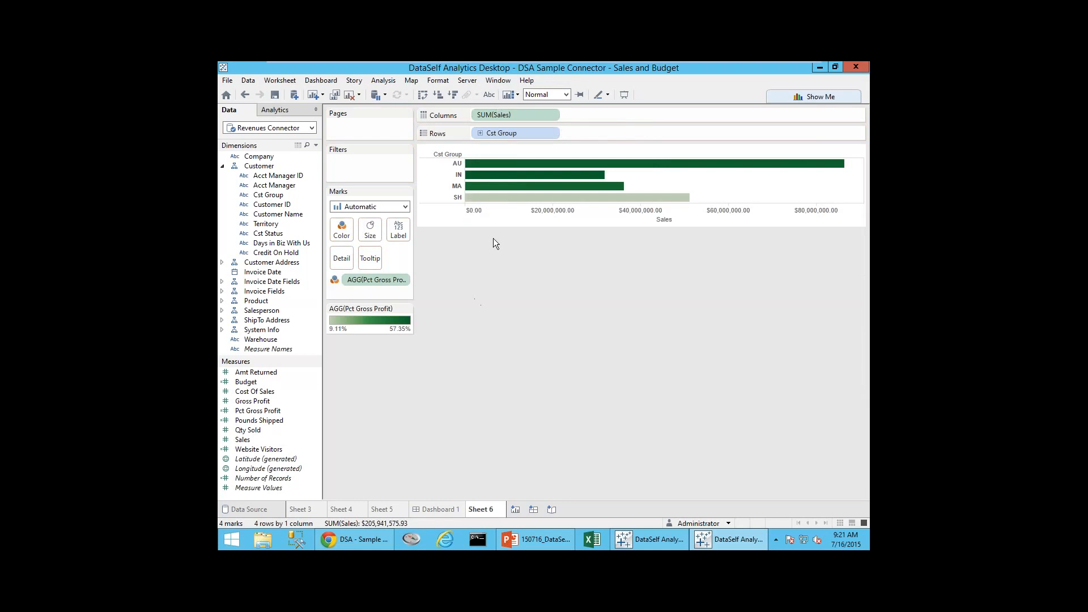
{"action": "mouse_move", "coordinate": [518, 169]}
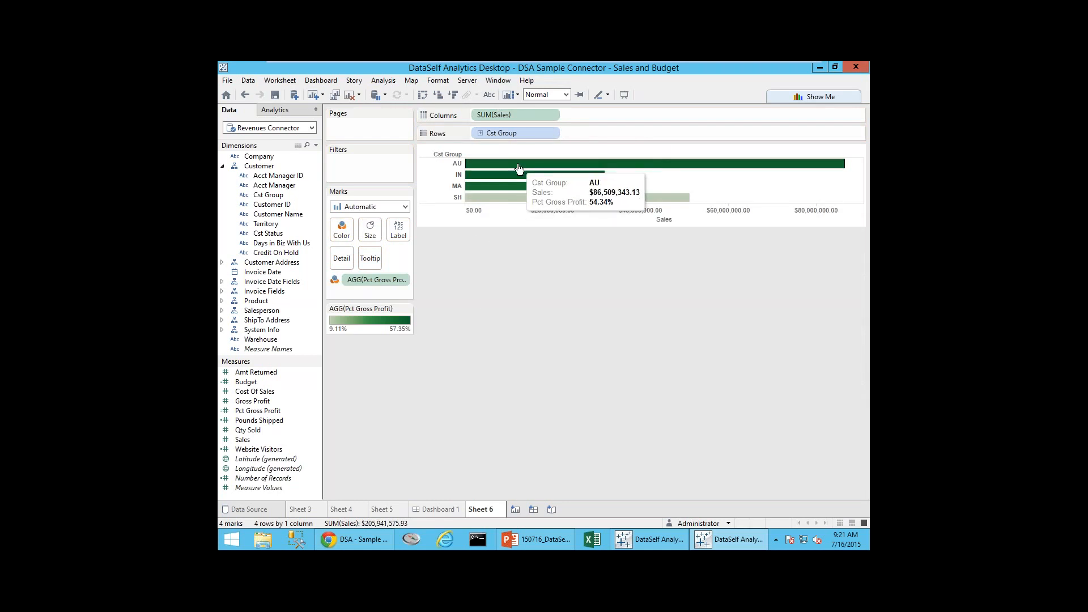
{"action": "right_click", "coordinate": [523, 199]}
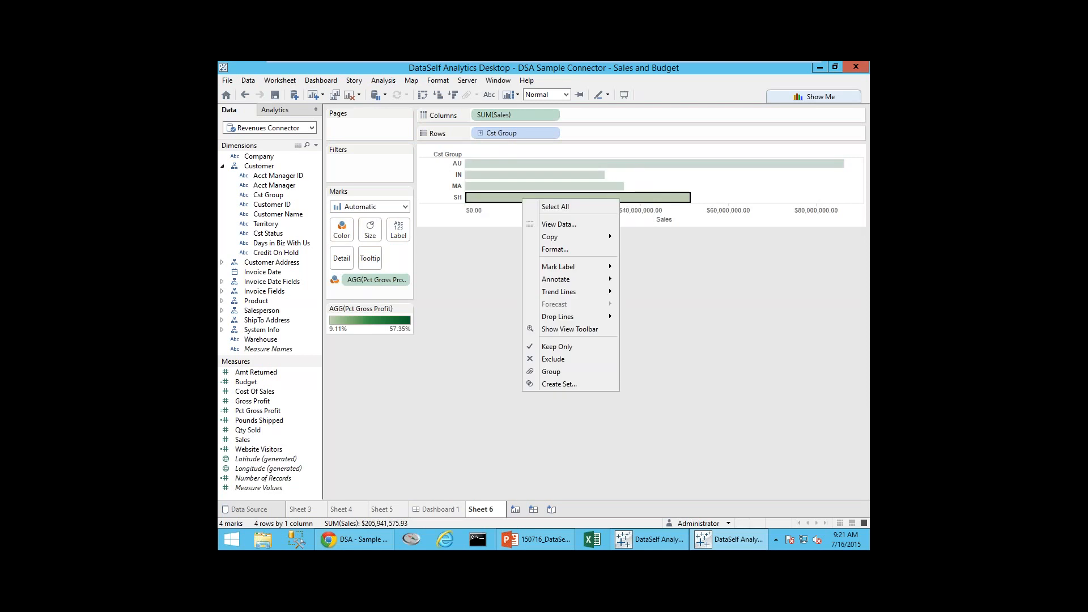
{"action": "left_click", "coordinate": [548, 346]}
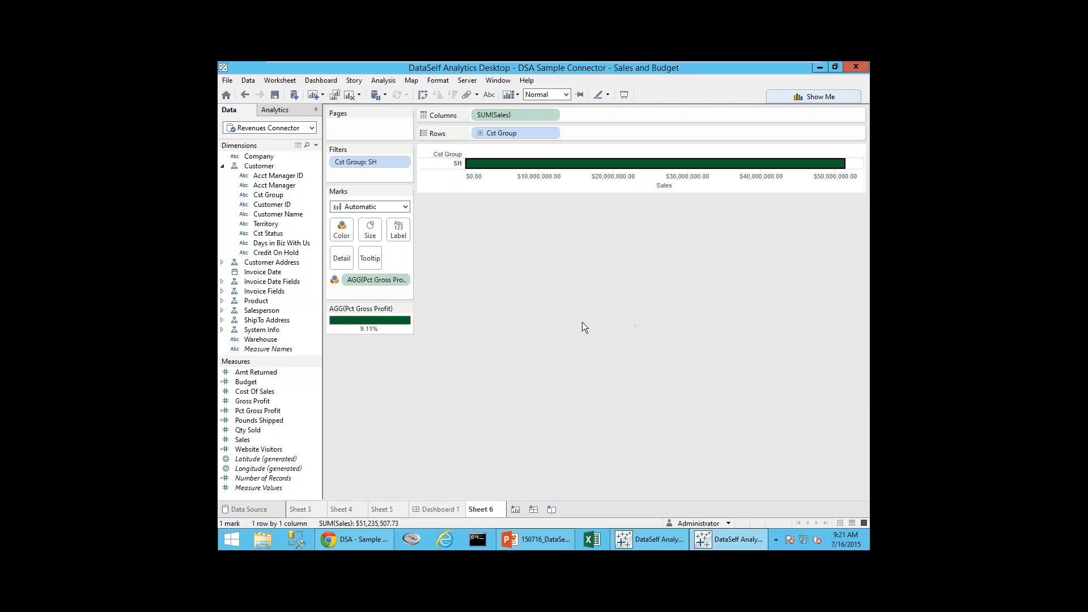
- Swap the chart's axes back and plot the SH sales over Invoice Date by year and quarter
{"action": "left_click", "coordinate": [423, 95]}
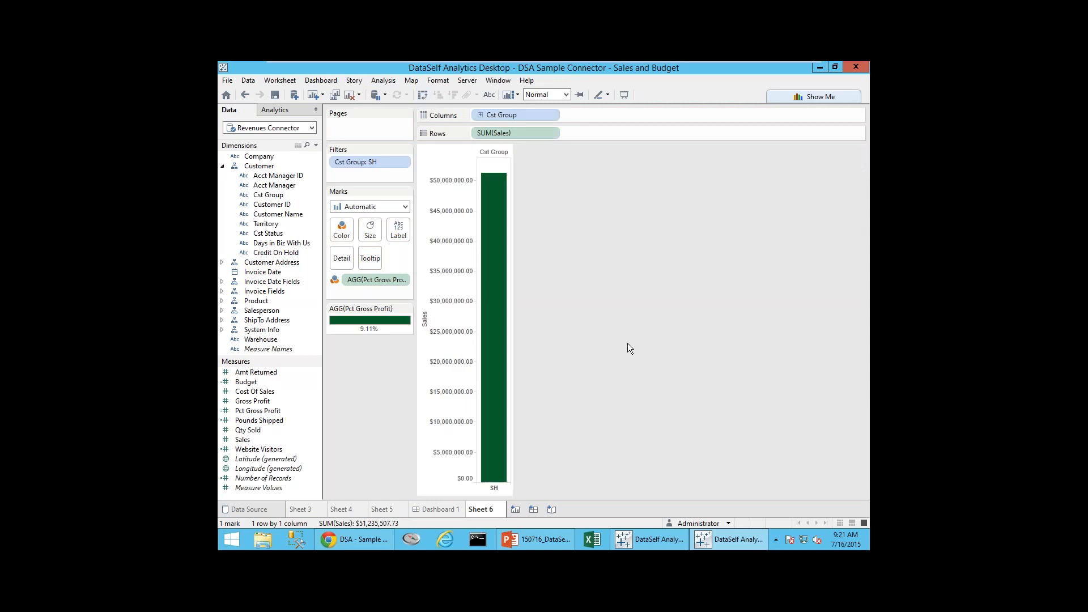
{"action": "double_click", "coordinate": [264, 272]}
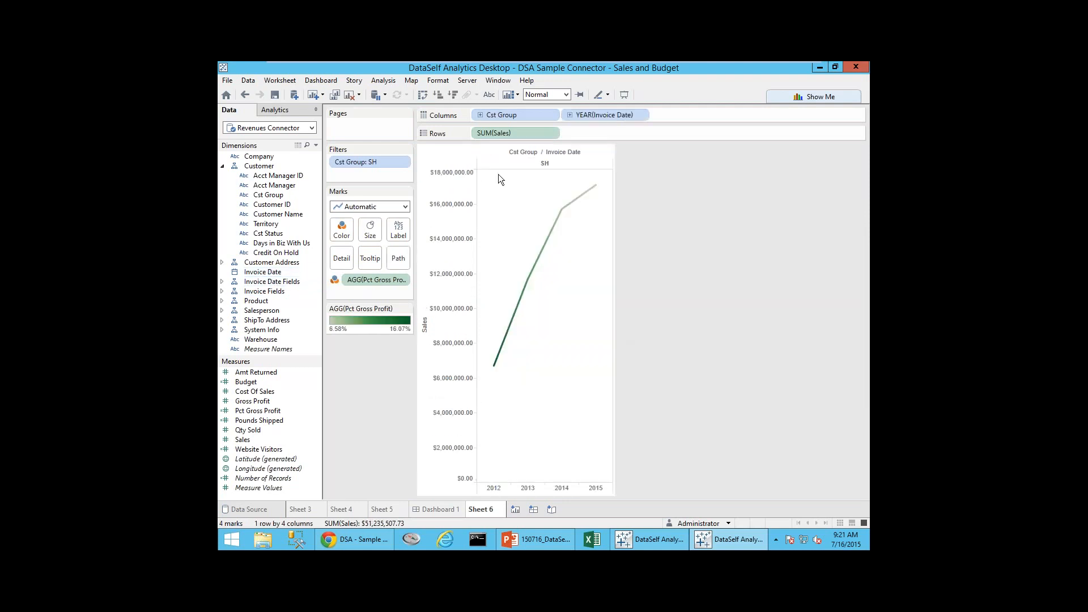
{"action": "left_click", "coordinate": [640, 115]}
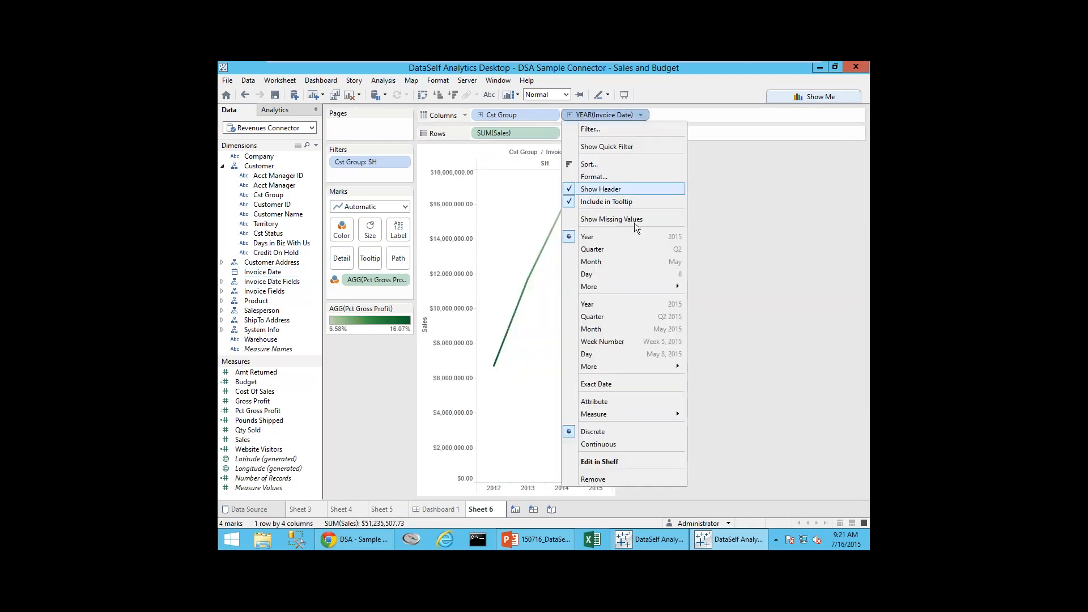
{"action": "left_click", "coordinate": [569, 115]}
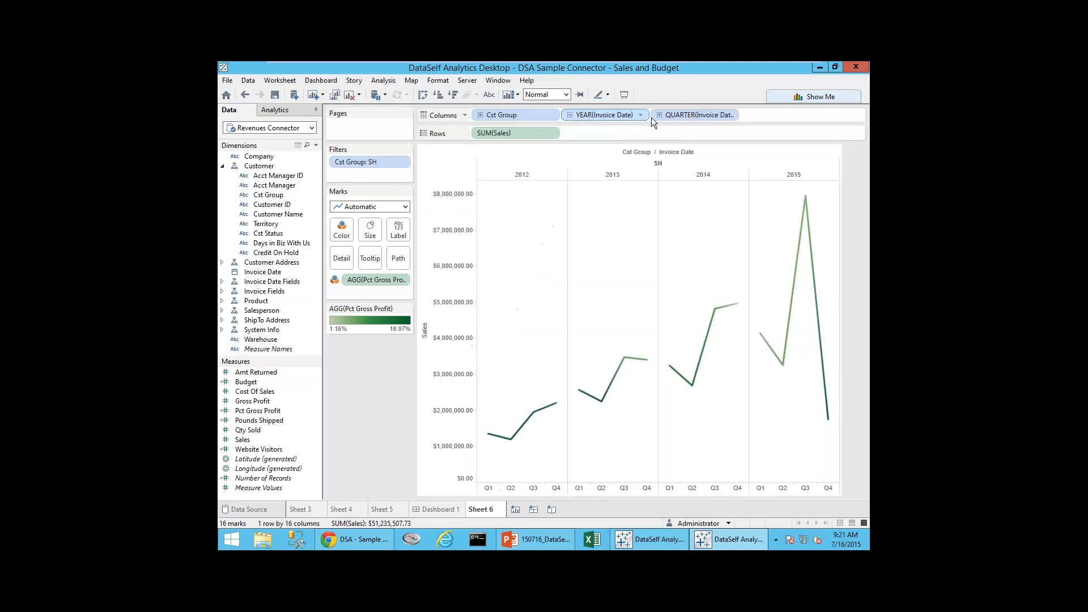
- Break the sales trend down to months within each year, without the quarter level, and set the view to Fit Width
{"action": "left_click", "coordinate": [658, 114]}
{"action": "left_click", "coordinate": [566, 95]}
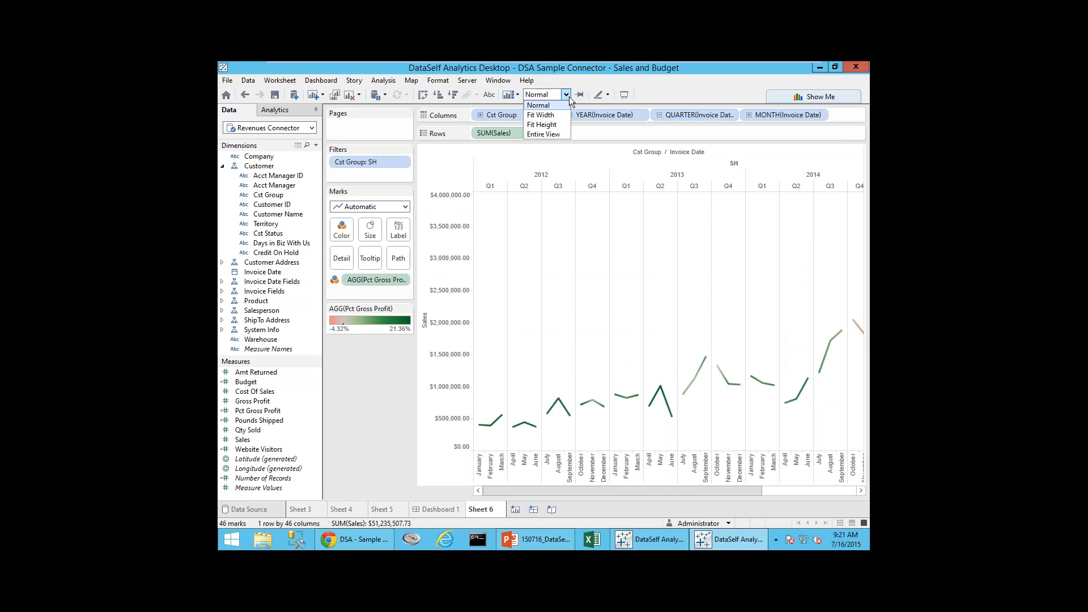
{"action": "left_click", "coordinate": [559, 113]}
{"action": "left_click_drag", "start_coordinate": [659, 118], "coordinate": [679, 97]}
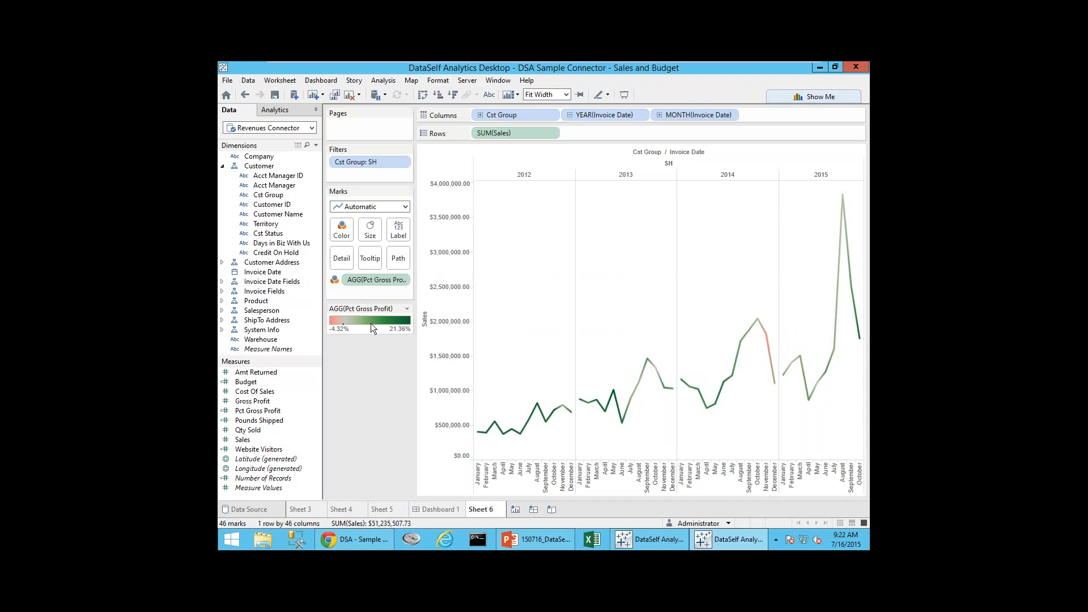
- Increase the mark size to make the monthly sales trend line thicker
{"action": "left_click", "coordinate": [375, 235]}
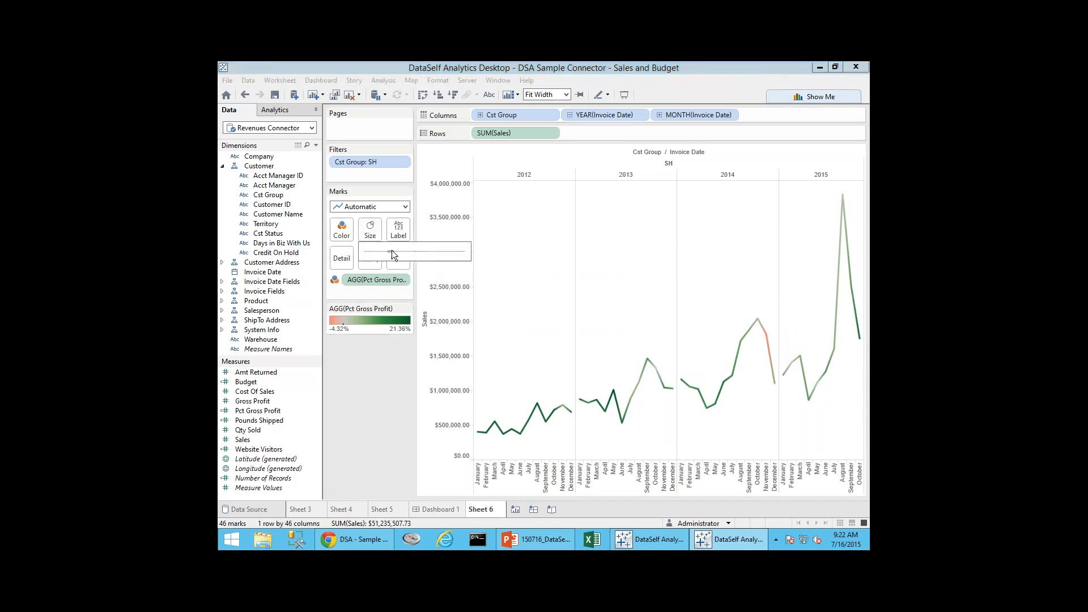
{"action": "left_click_drag", "start_coordinate": [413, 251], "coordinate": [415, 251]}
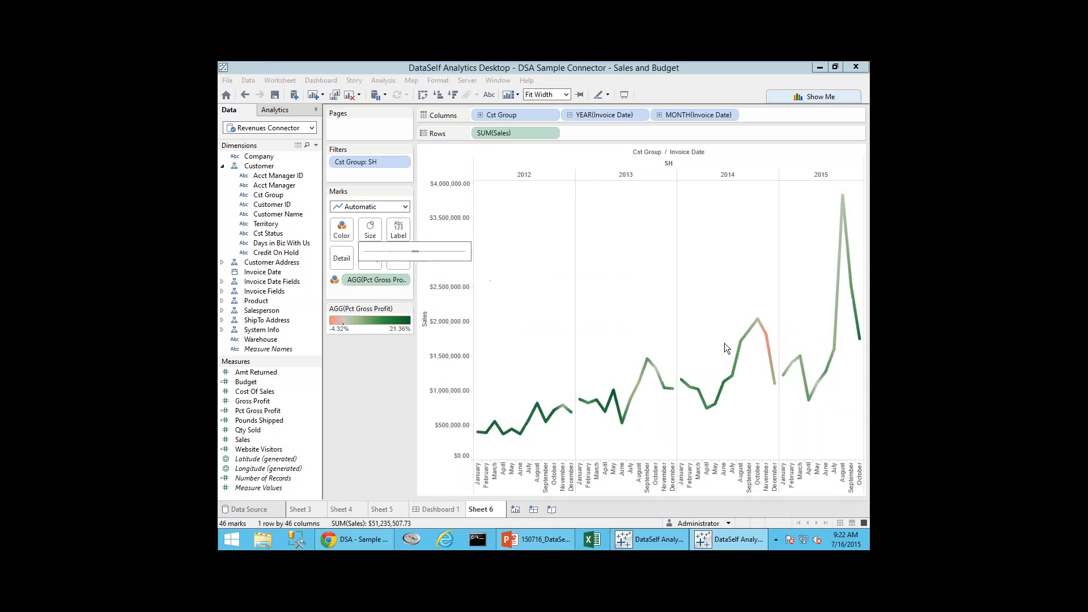
- Inspect the low-profit points, review the full underlying records for November 2014 across their columns, and close the data view
{"action": "mouse_move", "coordinate": [768, 338]}
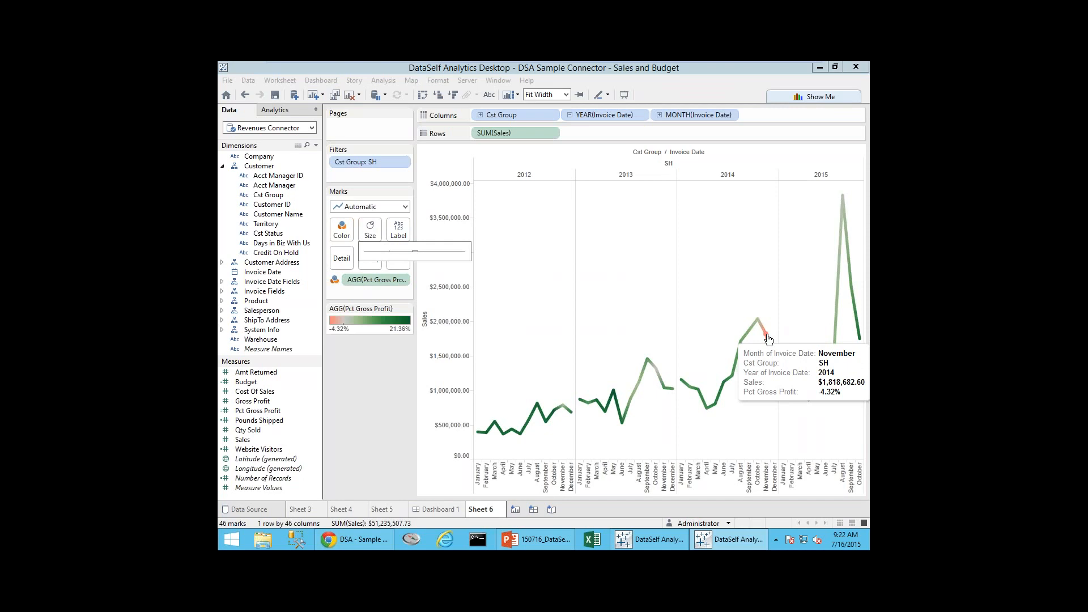
{"action": "mouse_move", "coordinate": [659, 374]}
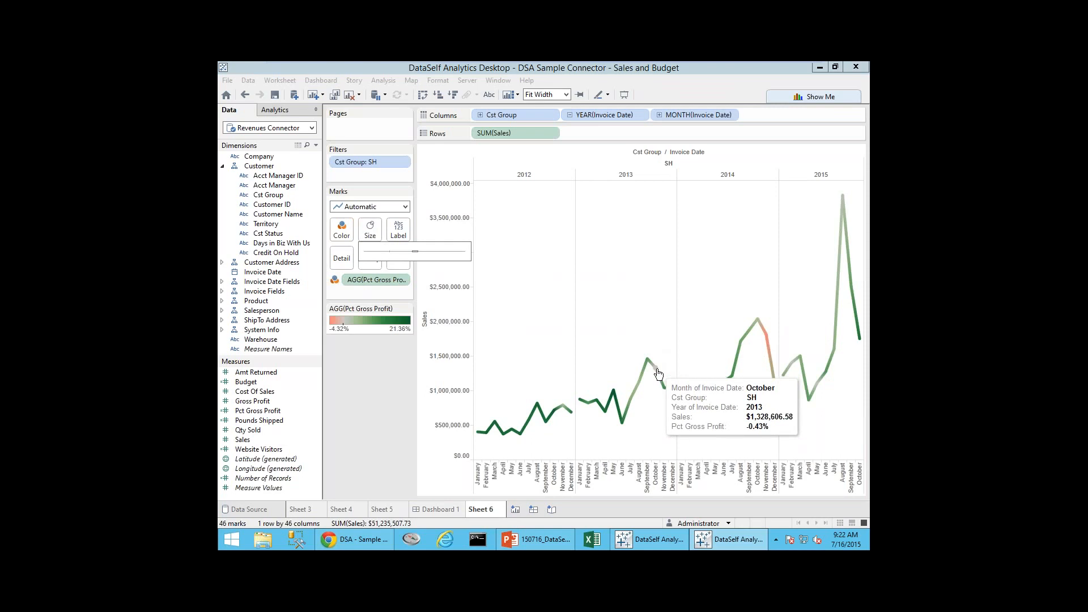
{"action": "mouse_move", "coordinate": [564, 412]}
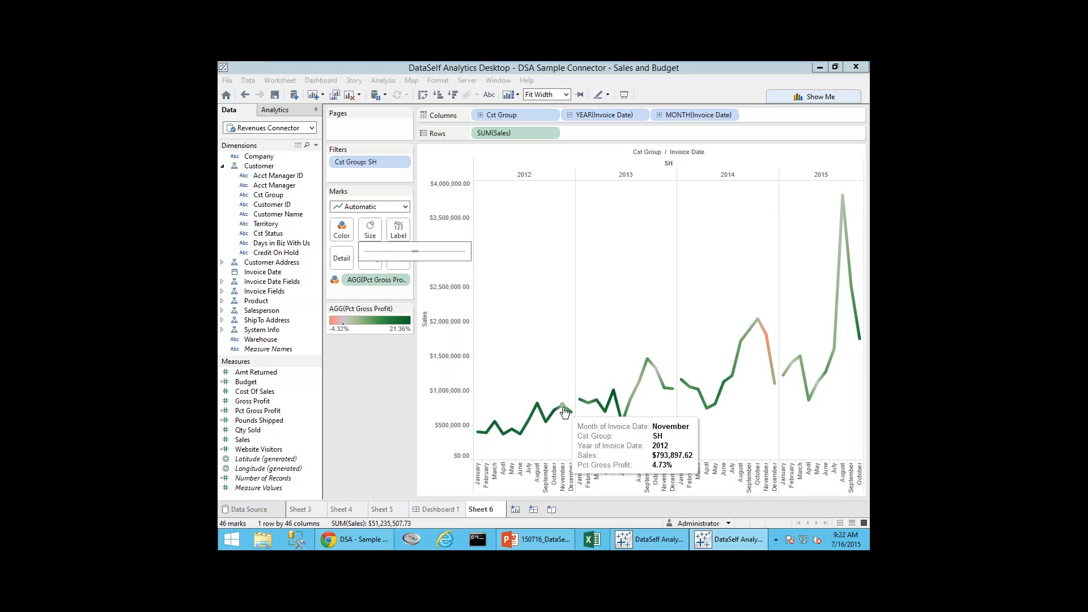
{"action": "left_click", "coordinate": [767, 336]}
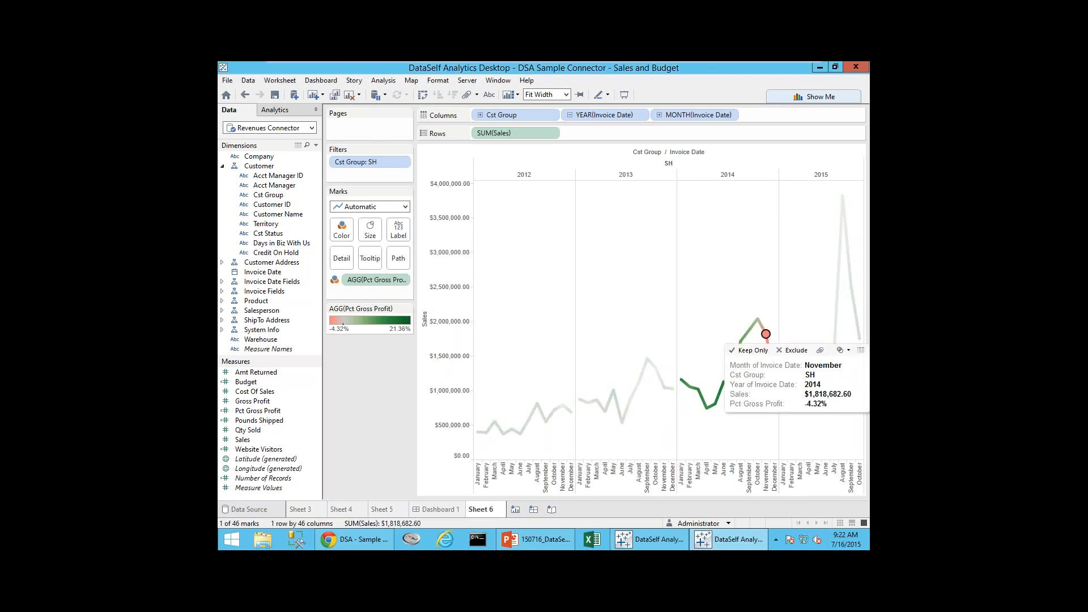
{"action": "left_click", "coordinate": [858, 351]}
{"action": "left_click", "coordinate": [396, 443]}
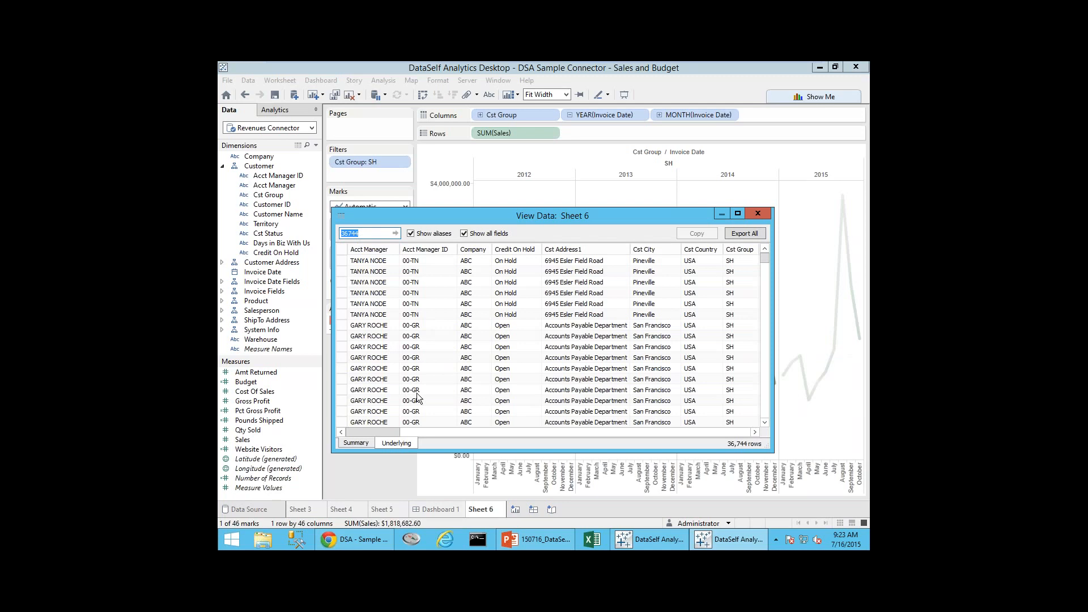
{"action": "left_click", "coordinate": [541, 433]}
{"action": "left_click", "coordinate": [569, 430]}
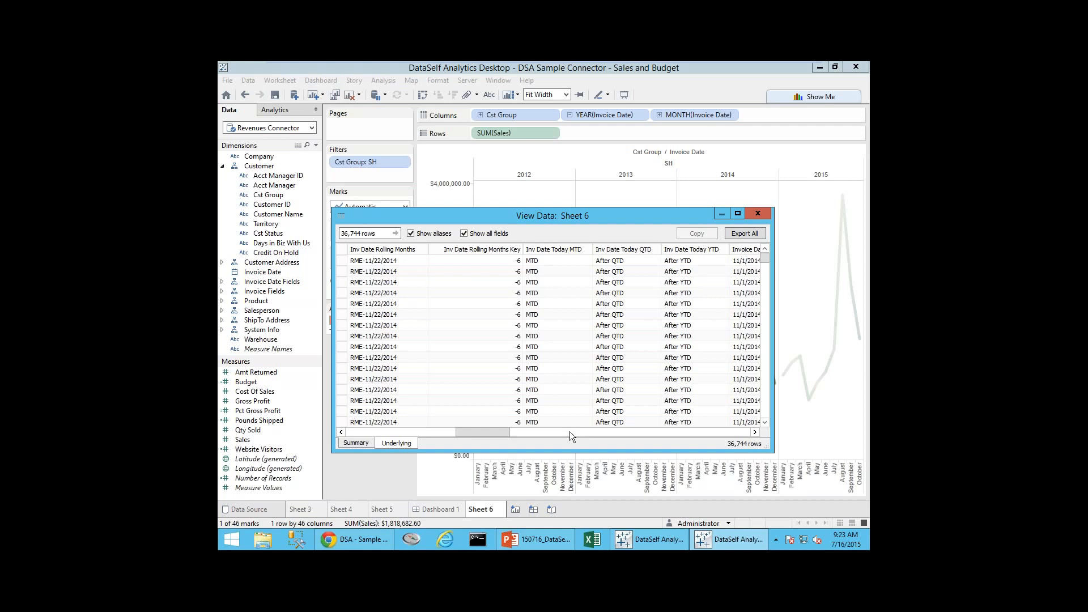
{"action": "left_click", "coordinate": [758, 213]}
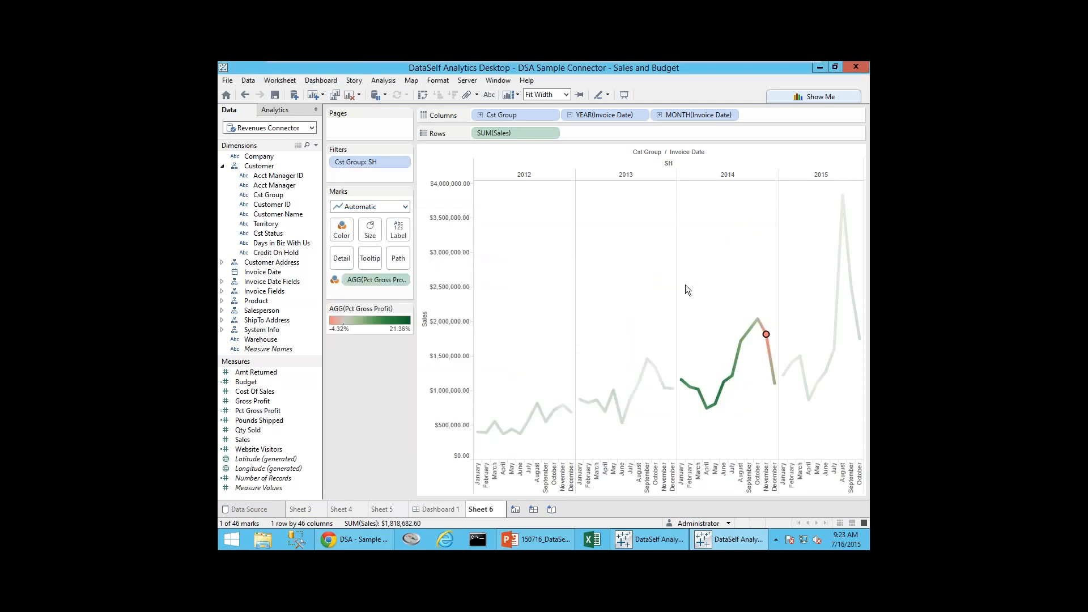
{"action": "left_click", "coordinate": [502, 416]}
- Switch to PowerPoint, start the slide show from the Benefits slide, and reveal its first bullet, Empowers decision makers
{"action": "left_click", "coordinate": [553, 543]}
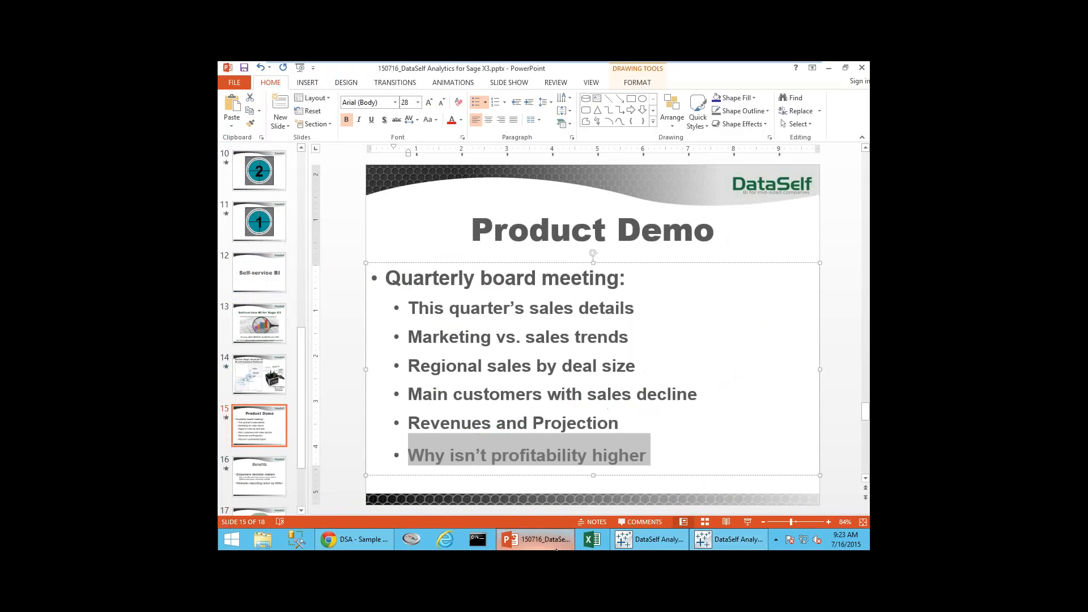
{"action": "left_click", "coordinate": [685, 444]}
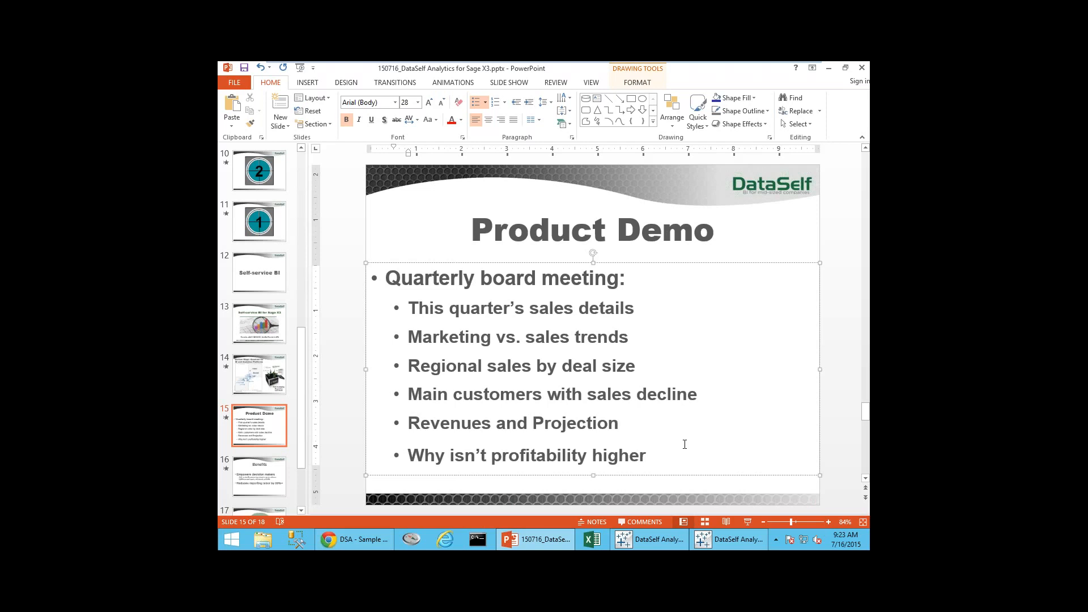
{"action": "scroll", "coordinate": [684, 444], "scroll_direction": "down", "scroll_amount": 1}
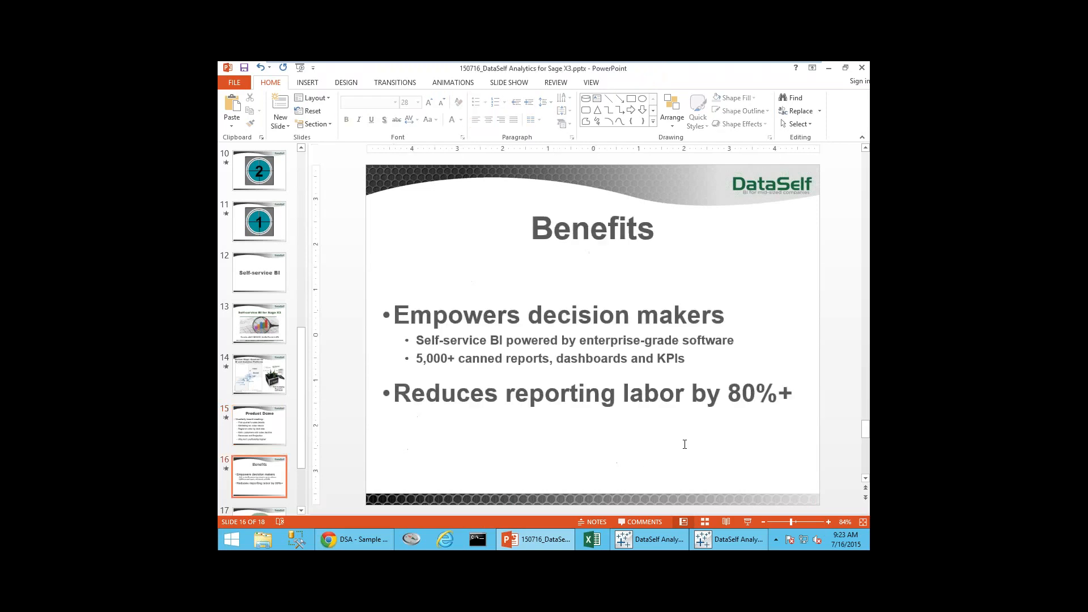
{"action": "left_click", "coordinate": [747, 522]}
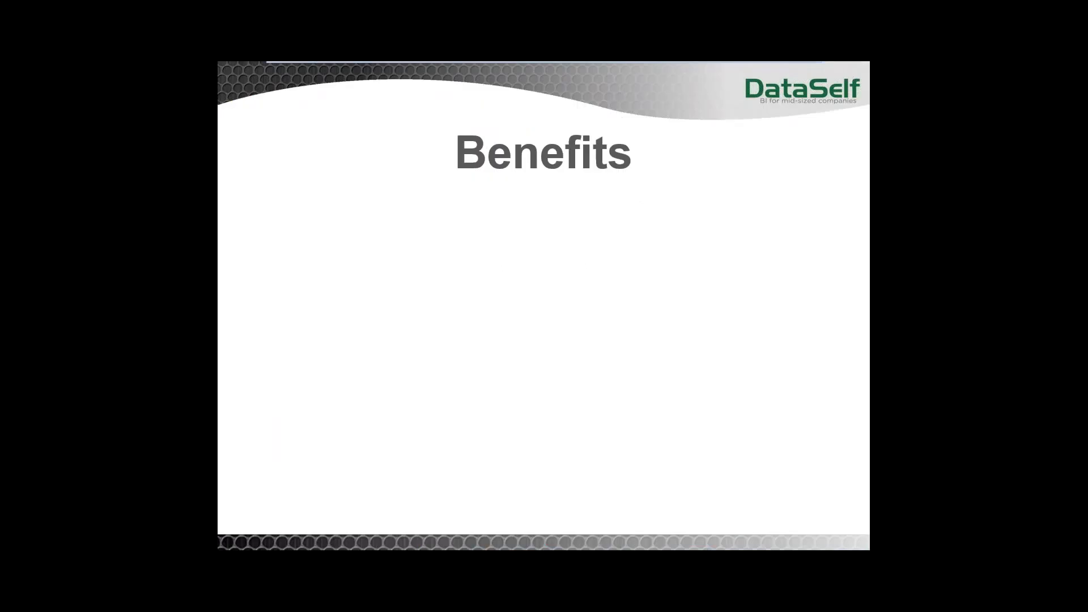
{"action": "key", "text": "Right"}
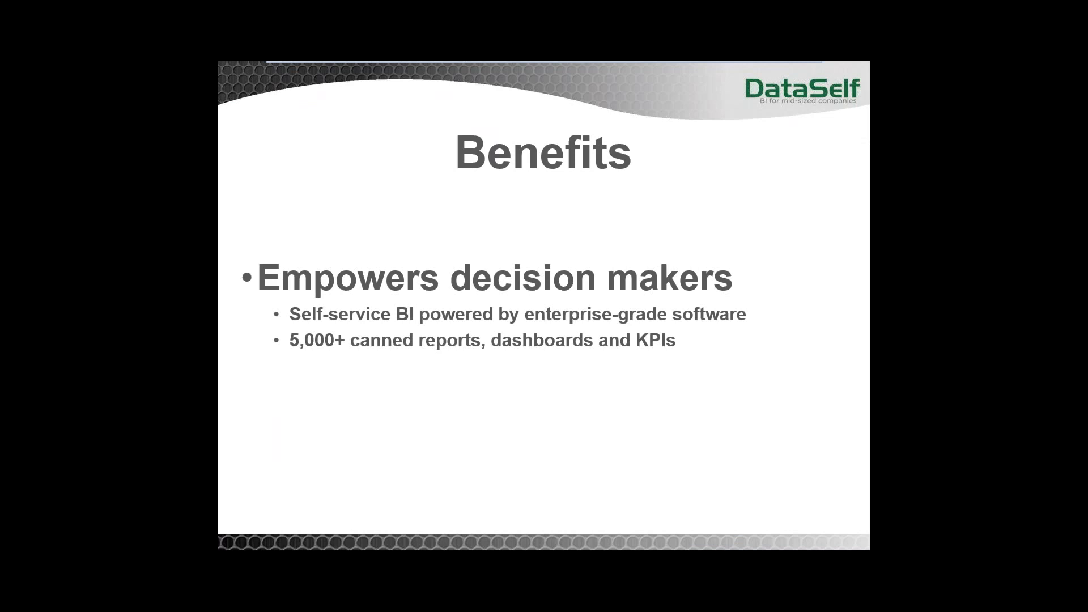